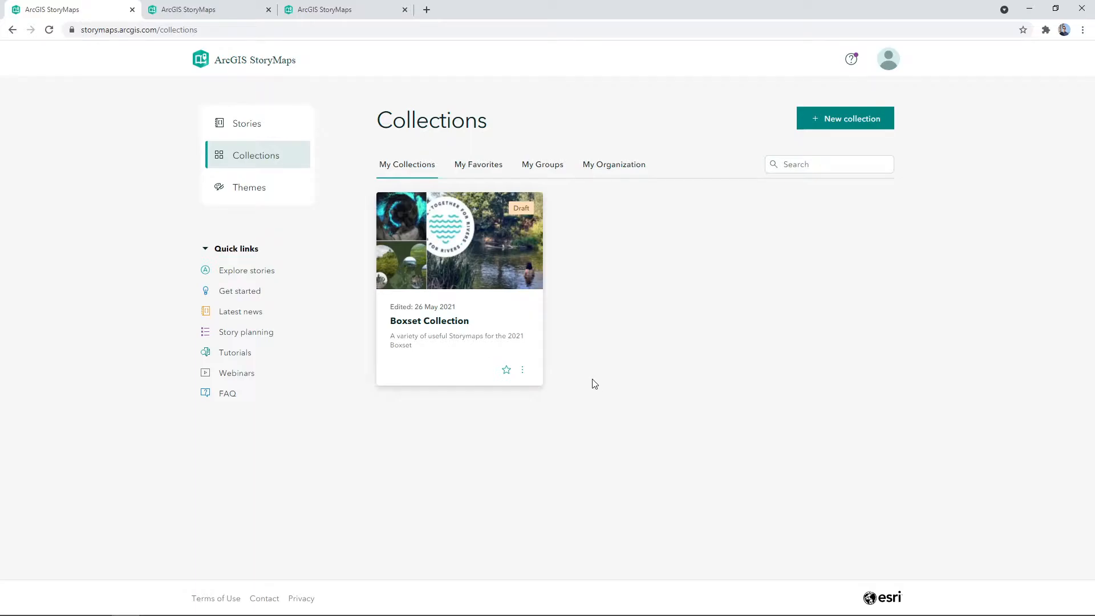
- Open the Boxset Collection, start its presentation and read through the first story, "Is my river fit to play in?"
click(485, 325)
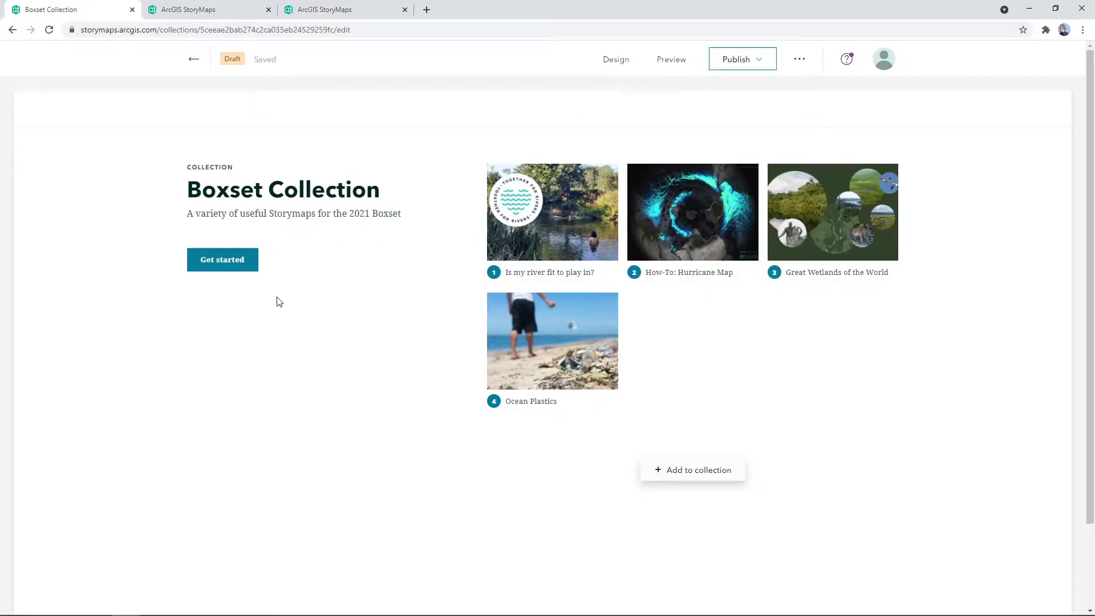
click(226, 267)
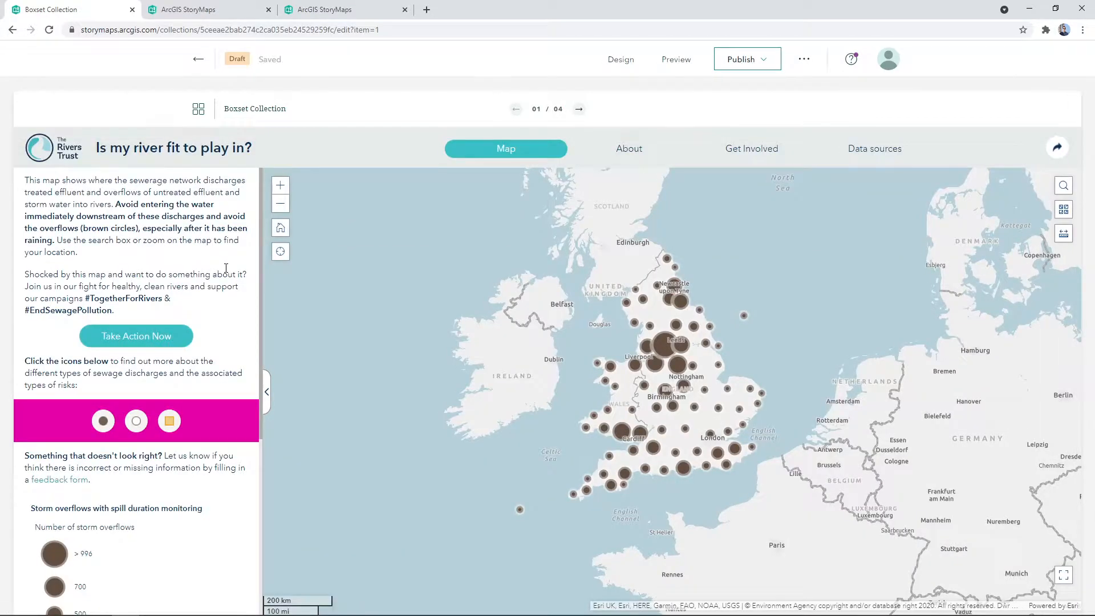
scroll(226, 268, down, 5)
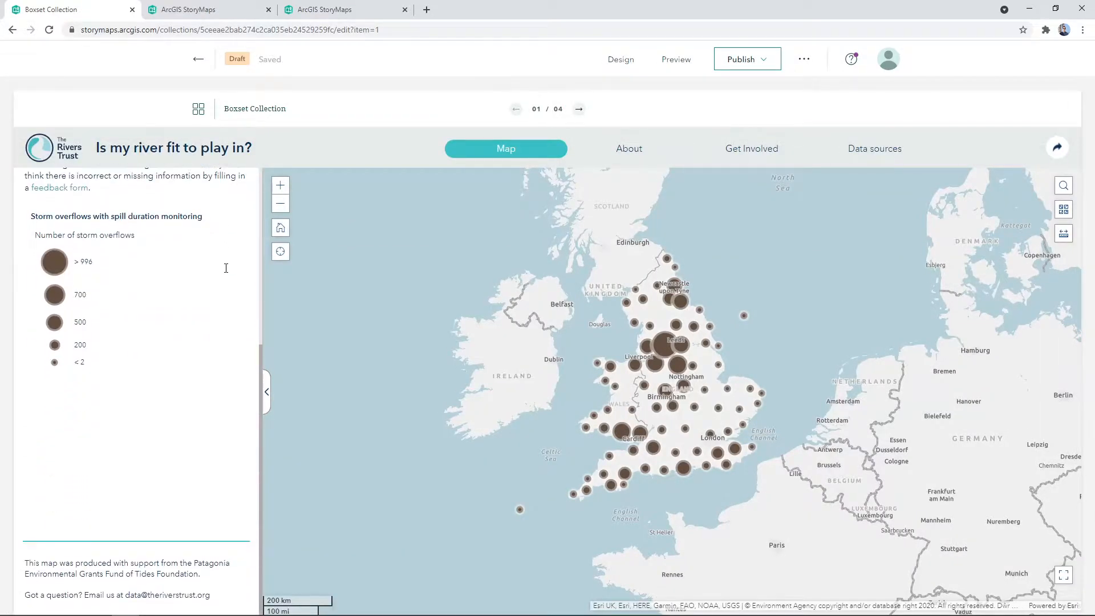
scroll(367, 303, down, 2)
scroll(499, 324, up, 2)
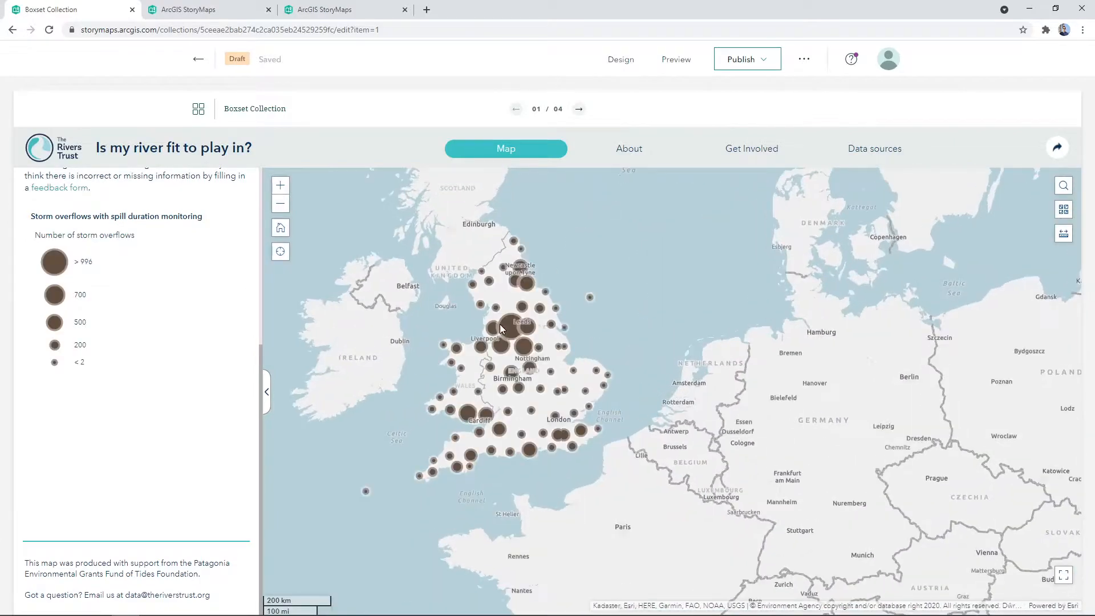
- Go through the hurricane, wetlands and ocean plastics stories in the collection, and return to the collections list
click(579, 111)
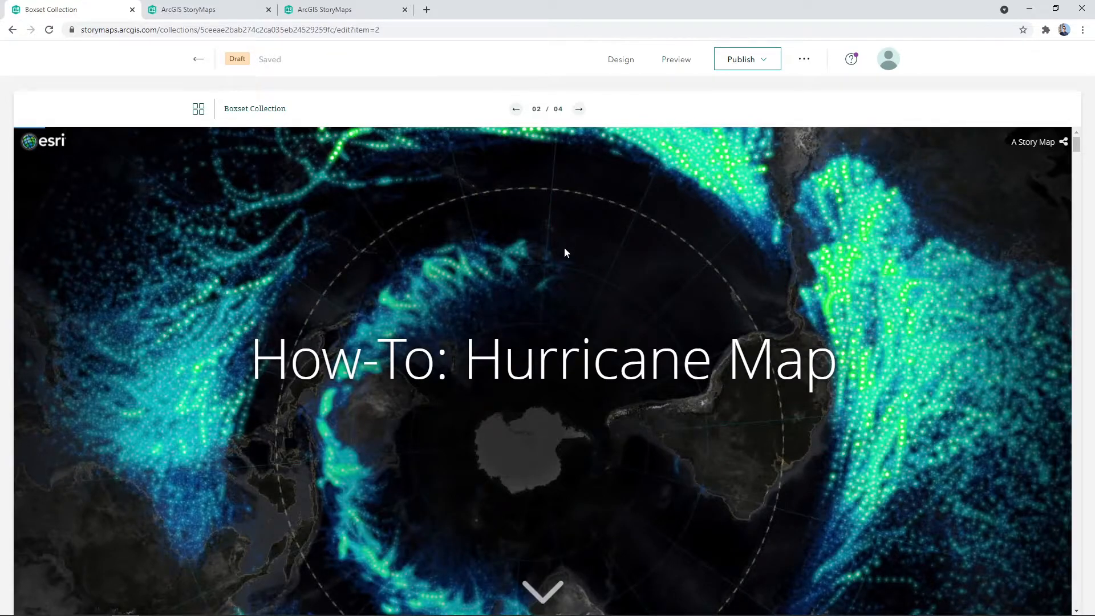
scroll(565, 249, down, 3)
scroll(564, 250, down, 10)
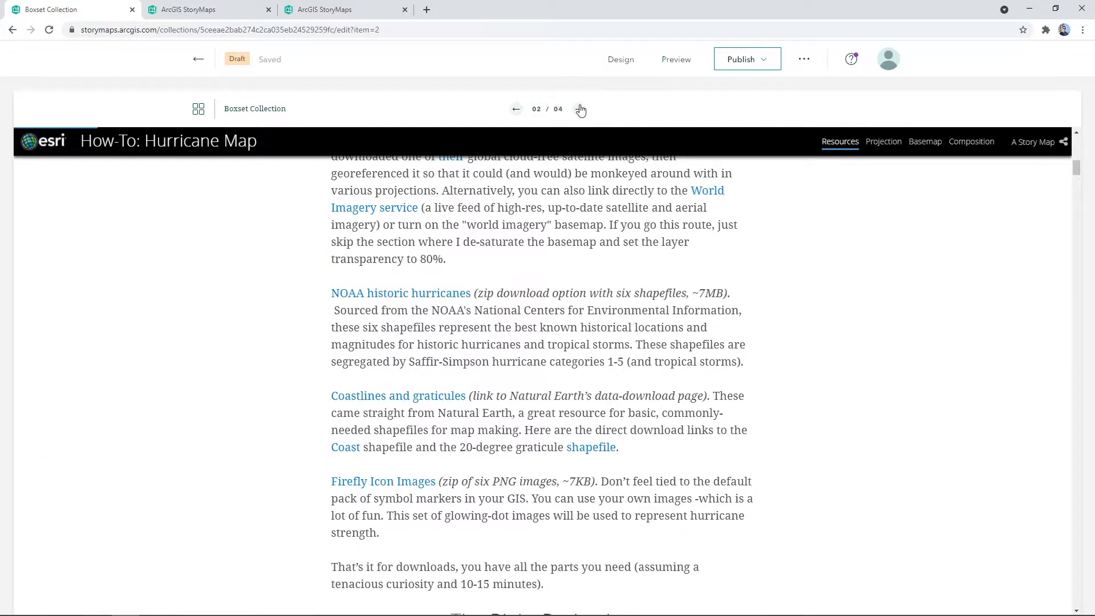
click(578, 109)
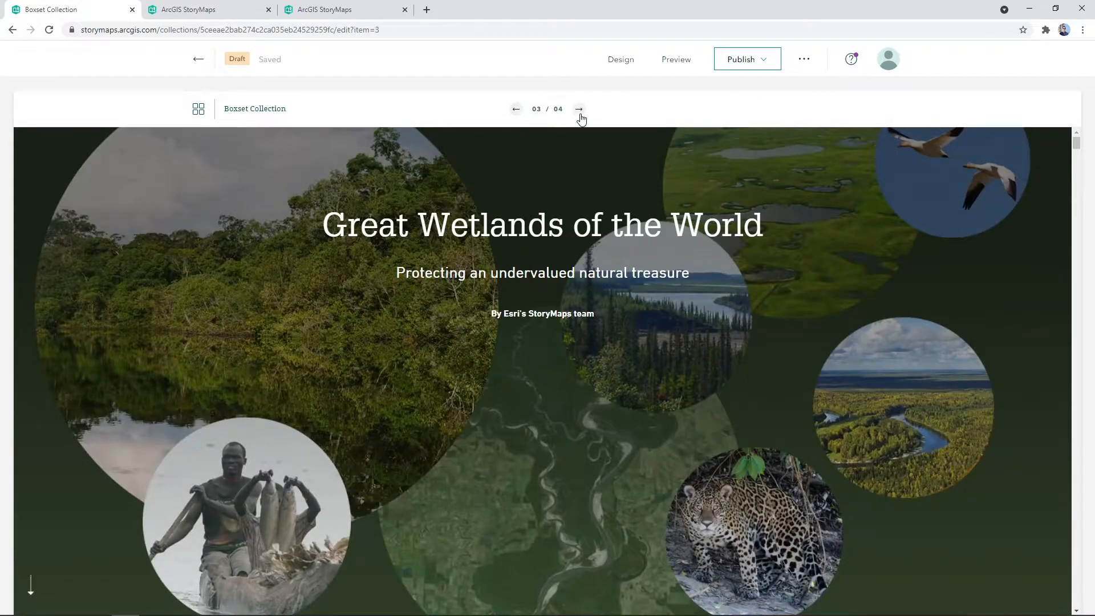
click(580, 111)
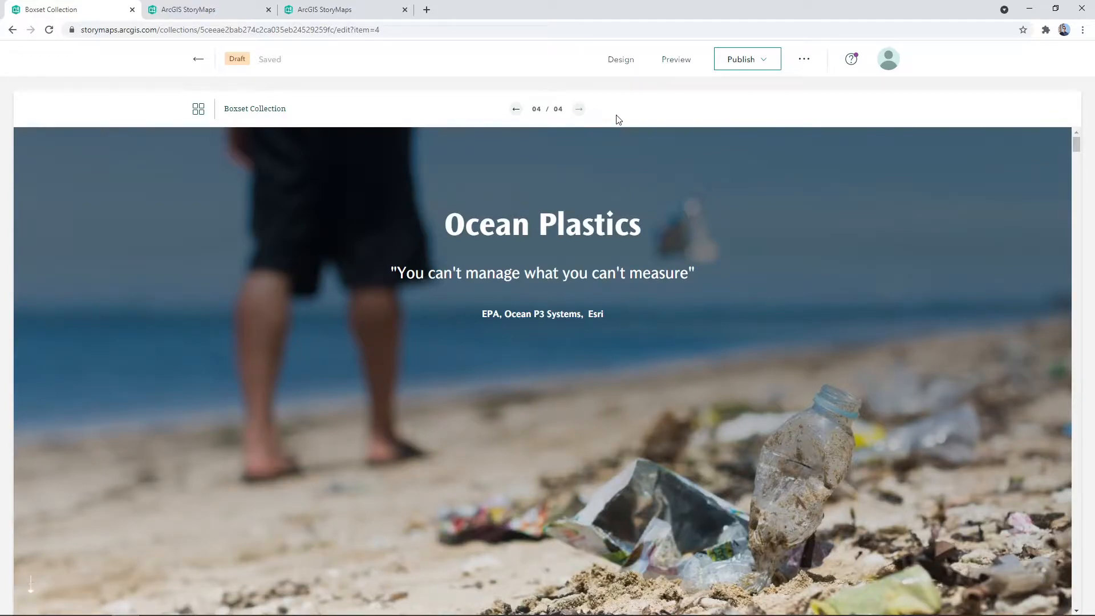
click(198, 59)
- Switch to the browser tab listing the stories and open the Boxset Storymap draft for editing
click(198, 13)
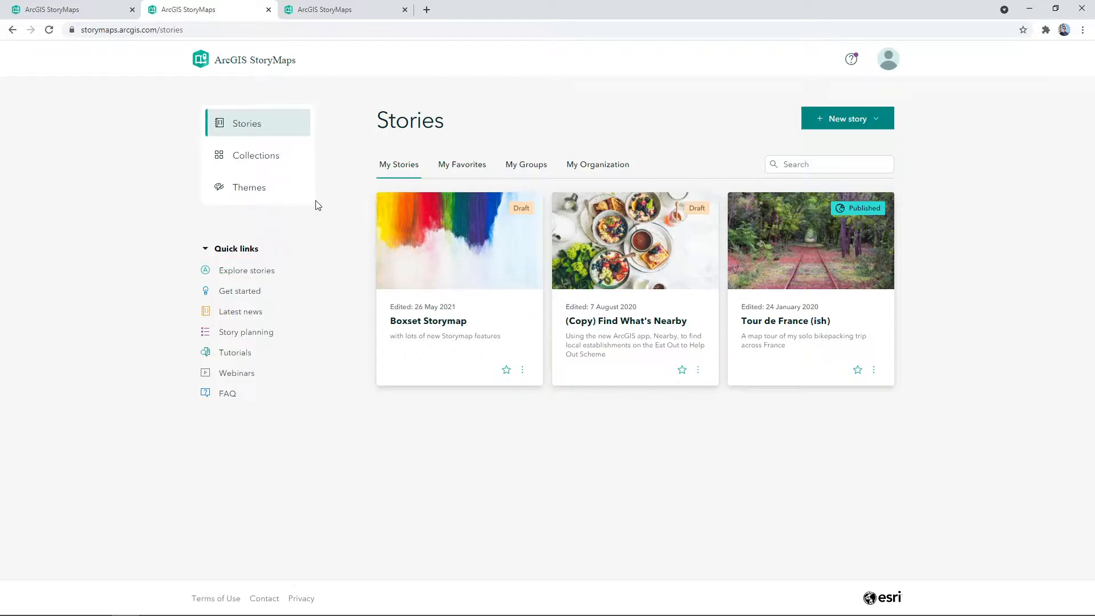
click(522, 366)
click(450, 419)
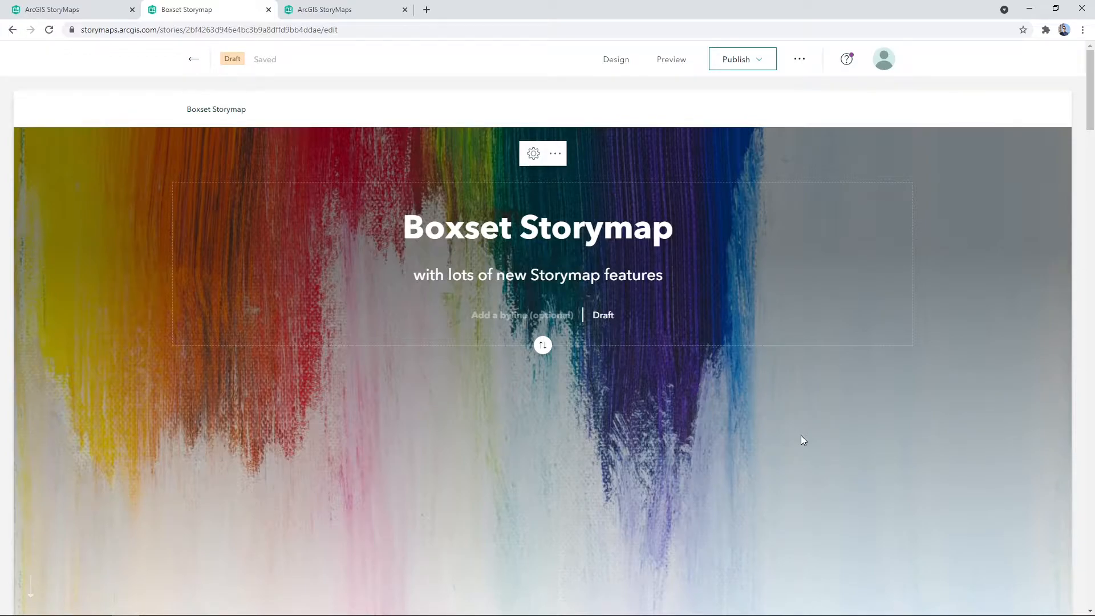
- Look at the content blocks that can be added above the Image Gallery heading, and close the list without adding one
scroll(801, 435, down, 2)
scroll(772, 410, down, 5)
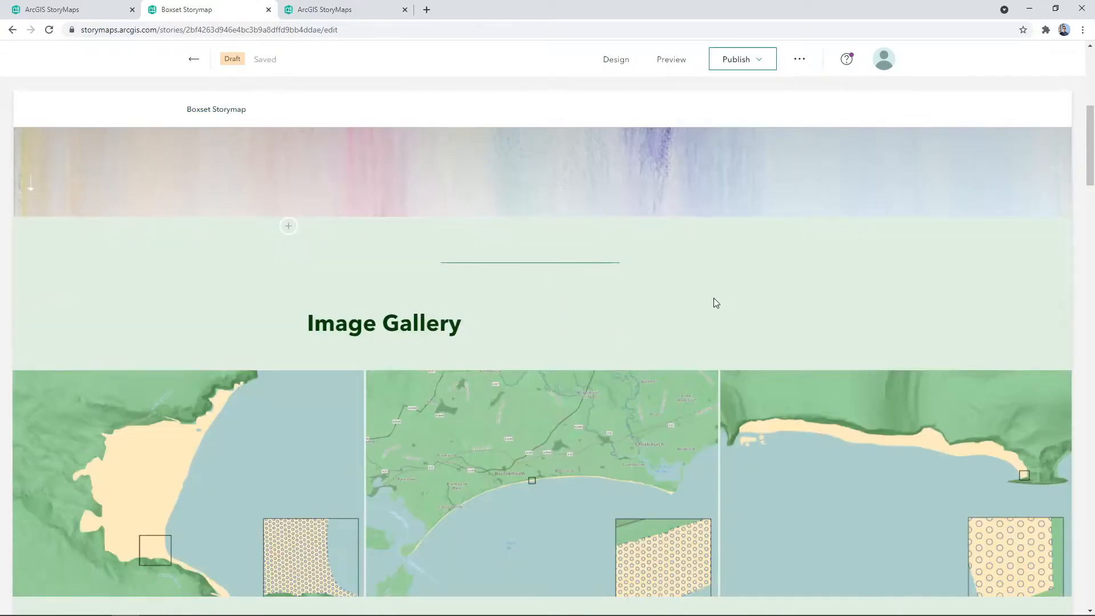
scroll(504, 269, down, 2)
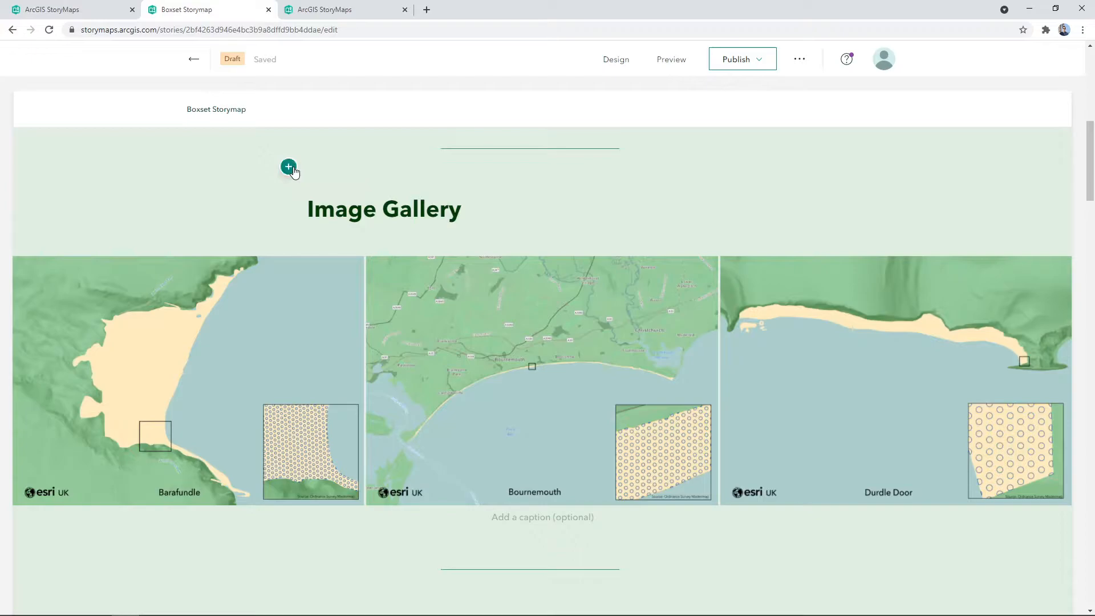
click(290, 168)
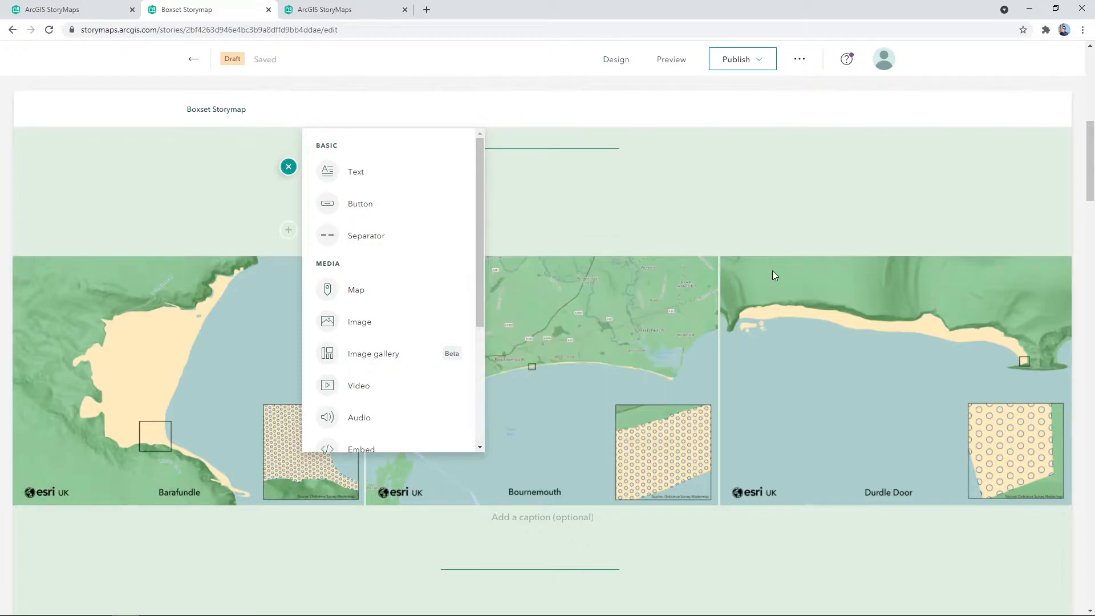
click(775, 244)
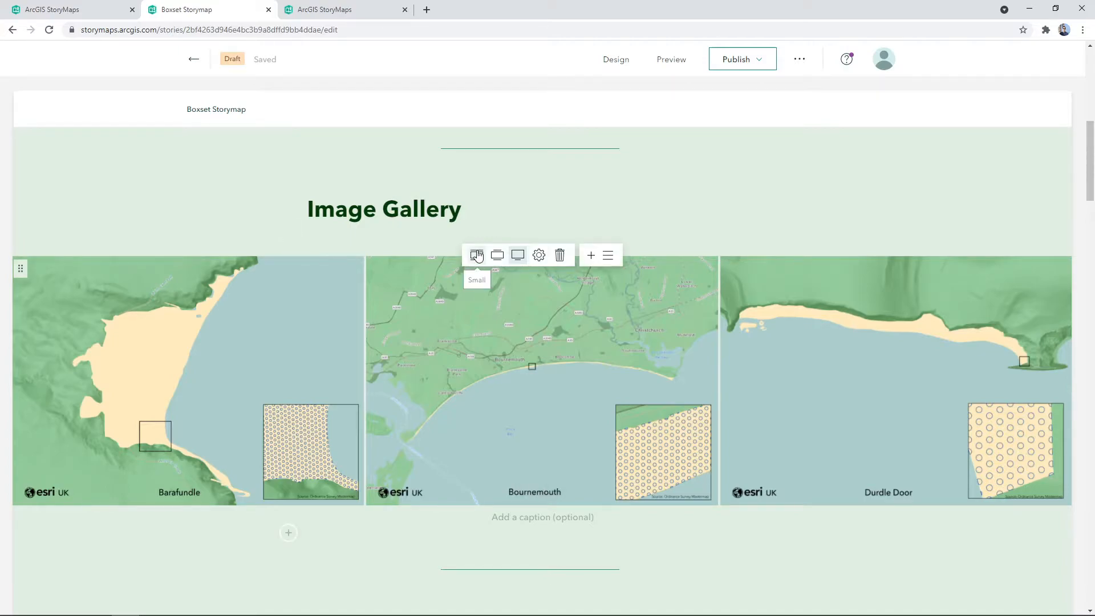
- Try different display sizes for the image gallery and set it to small
click(477, 255)
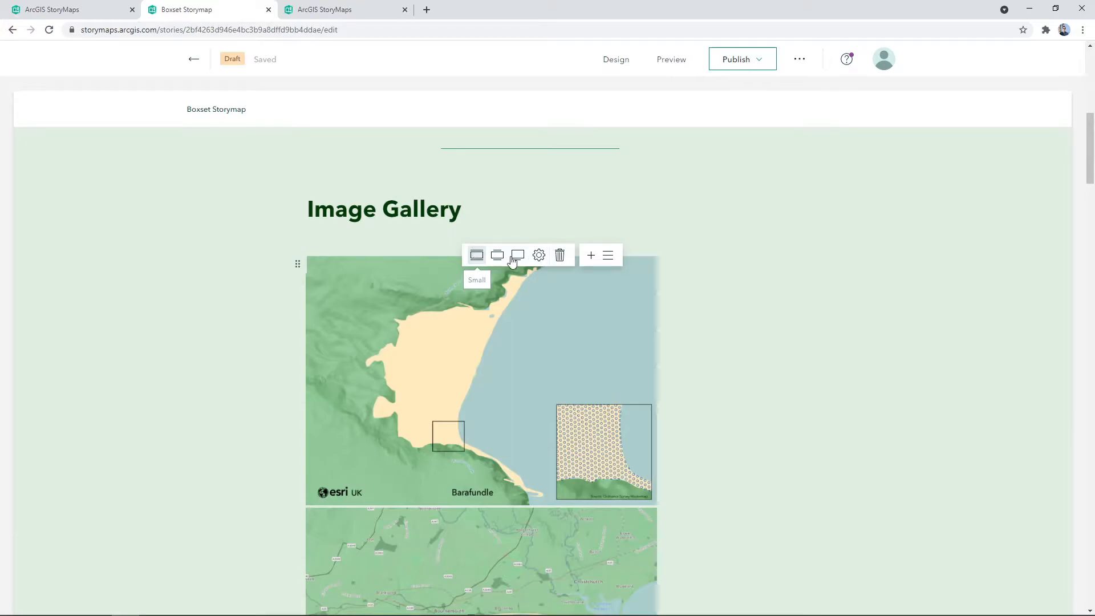
click(499, 258)
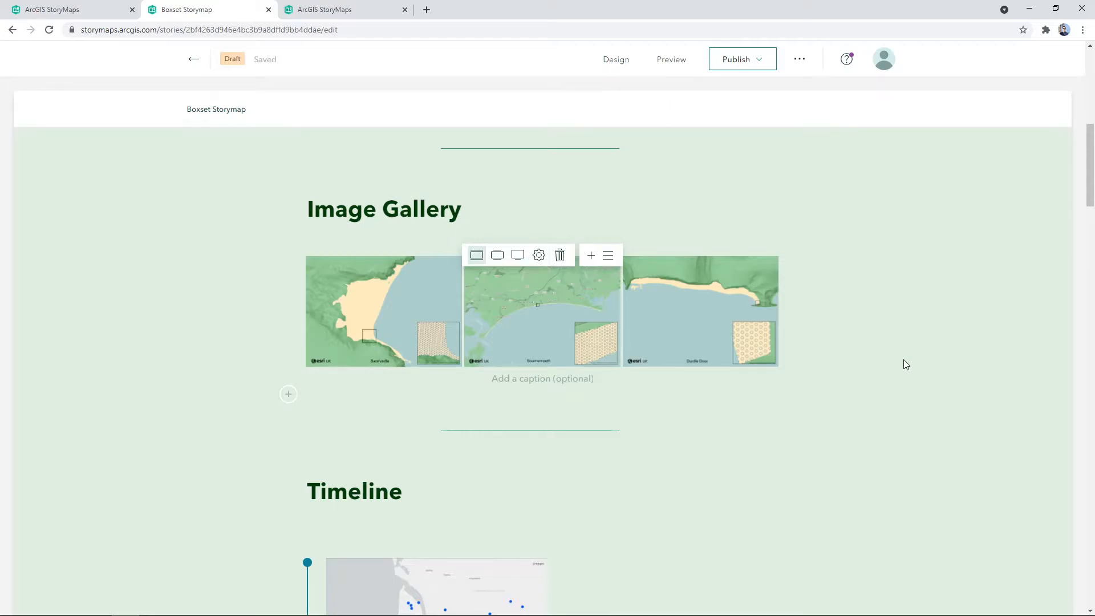
- Look for the Timeline block among the content blocks available below the Timeline heading, and close the list without adding one
scroll(905, 364, down, 4)
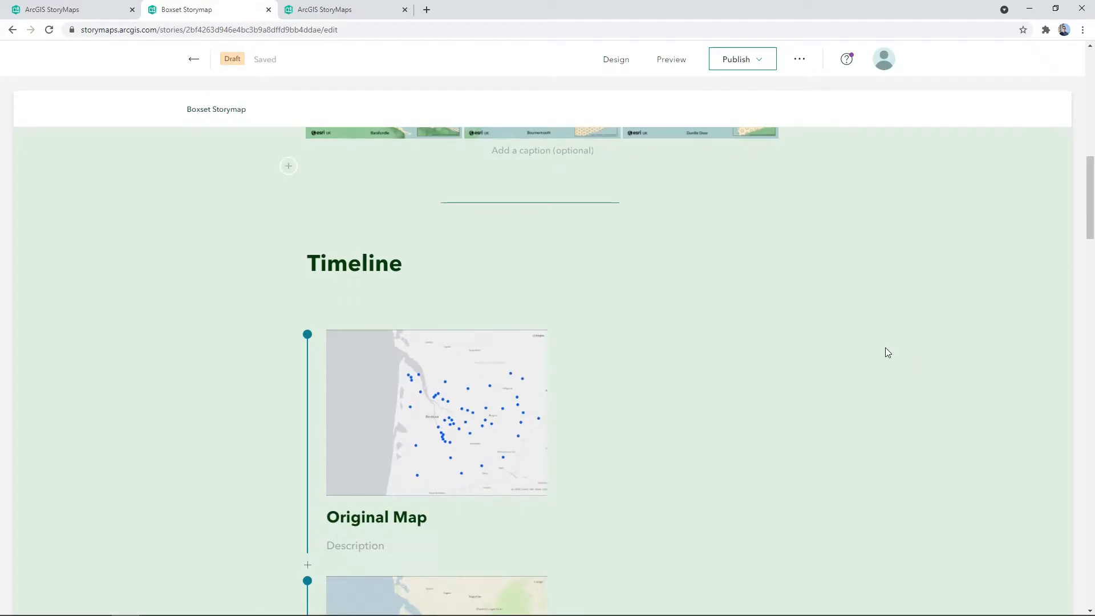
scroll(252, 286, down, 1)
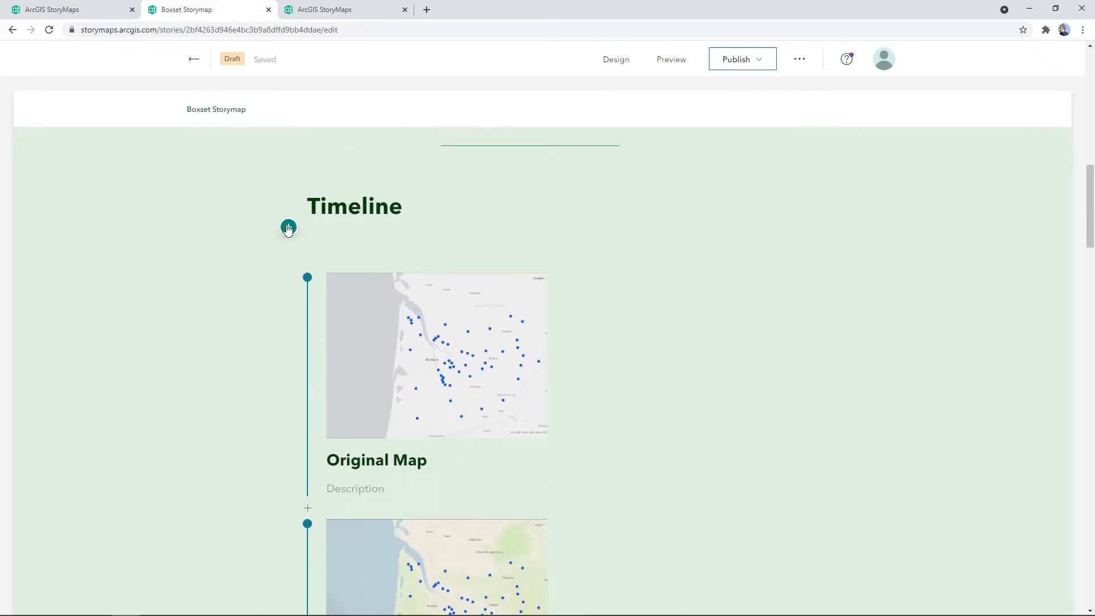
click(288, 227)
scroll(408, 299, down, 3)
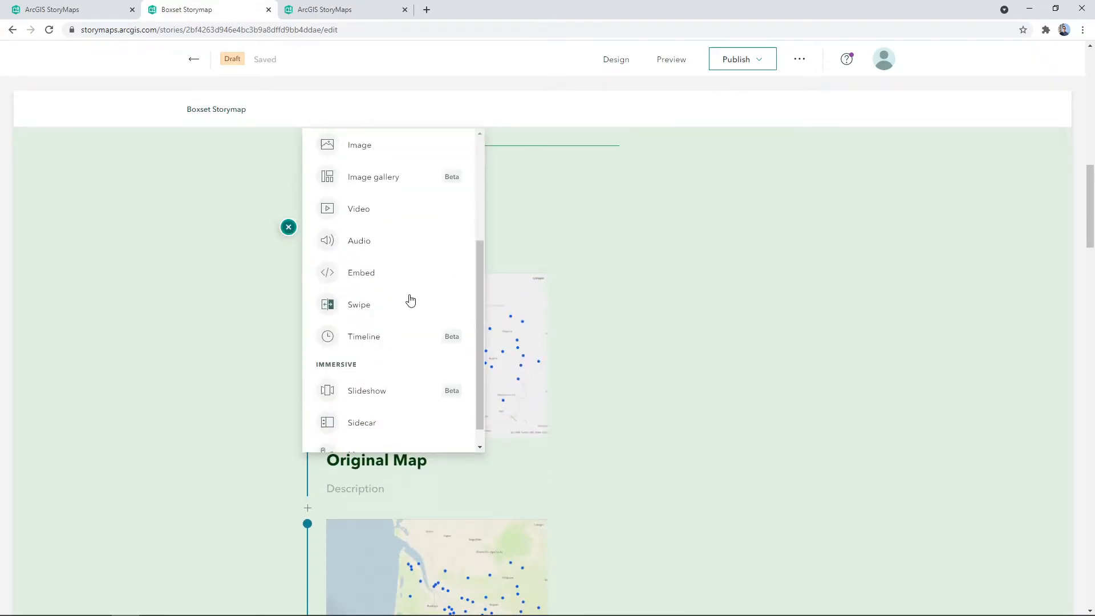
scroll(408, 298, up, 1)
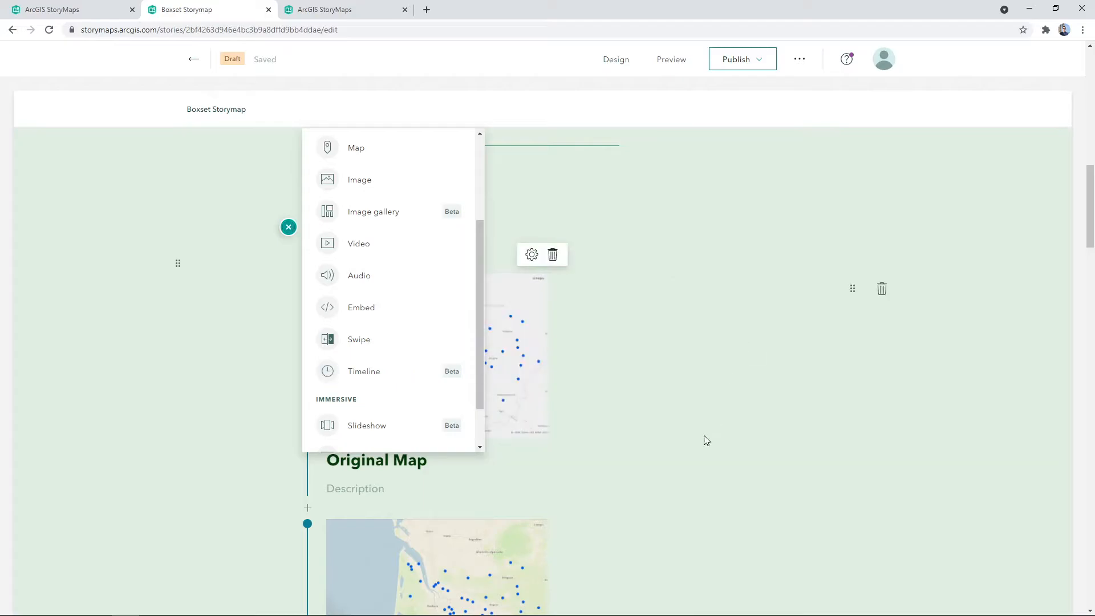
click(679, 383)
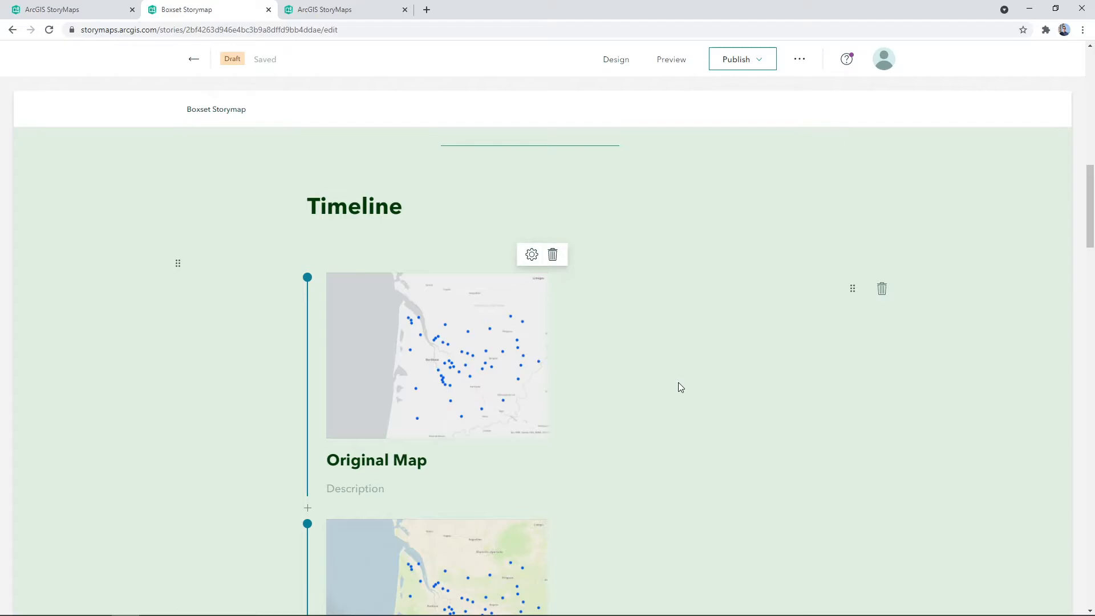
- Review the timeline's entries from Original Map to Apply area of interest mask, and return to its beginning
scroll(672, 386, down, 1)
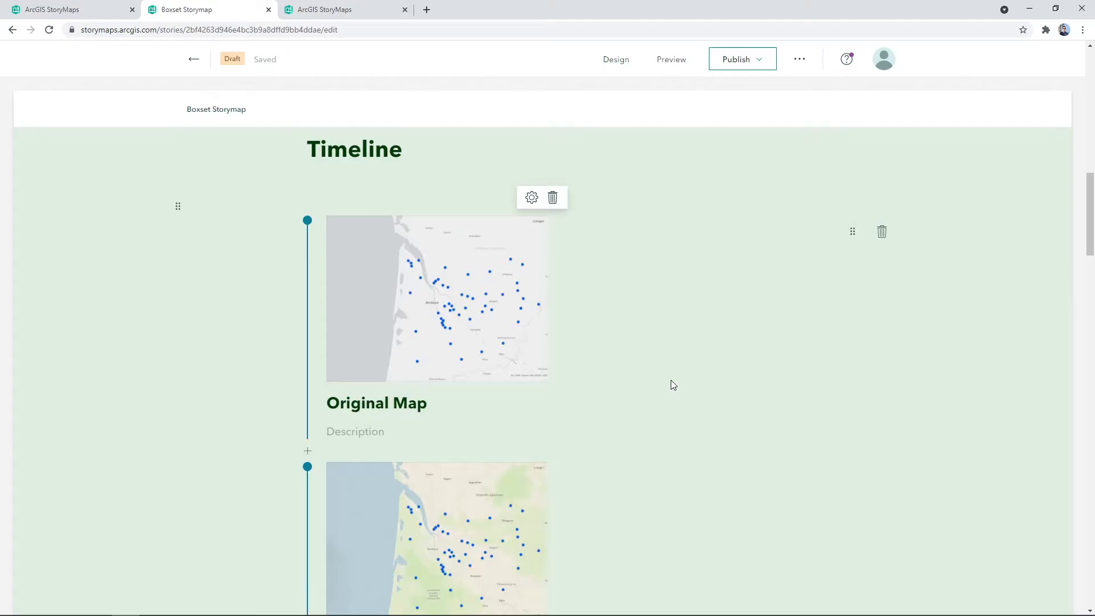
scroll(672, 385, down, 3)
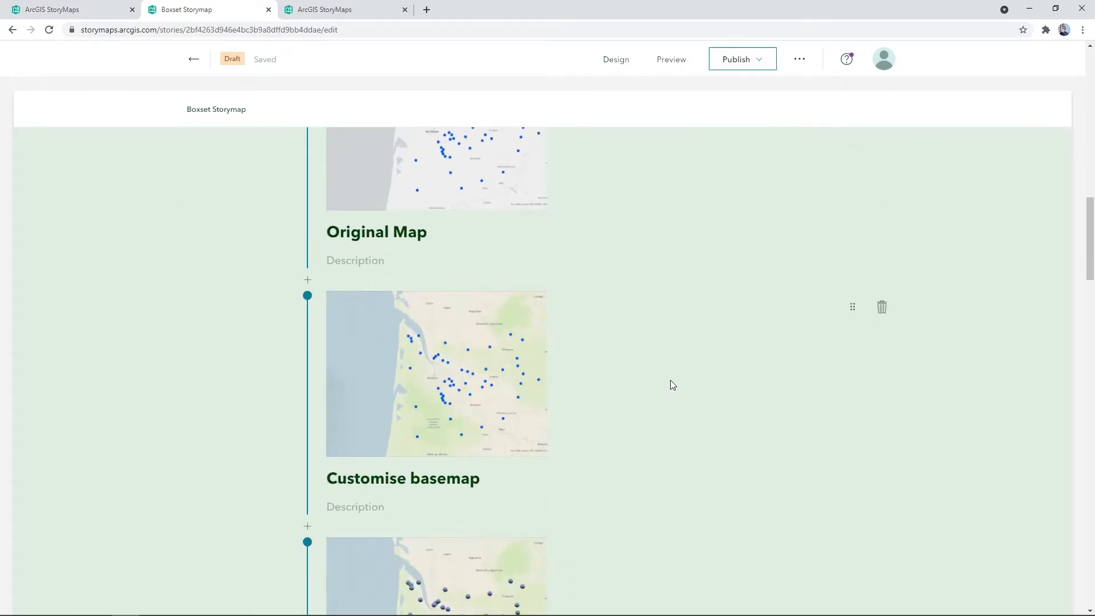
scroll(672, 382, down, 1)
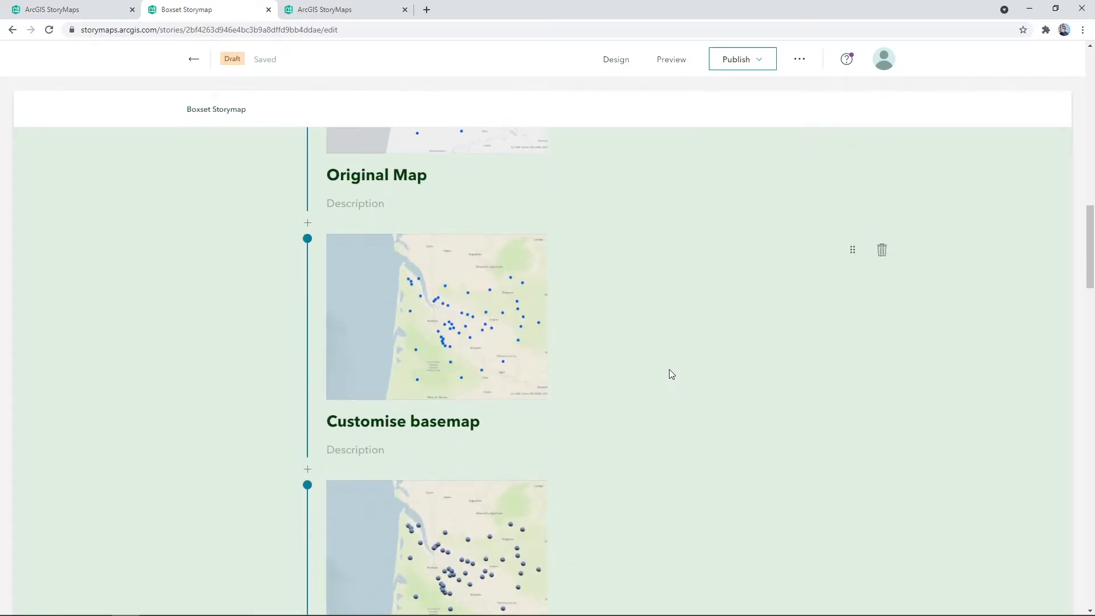
scroll(671, 370, down, 4)
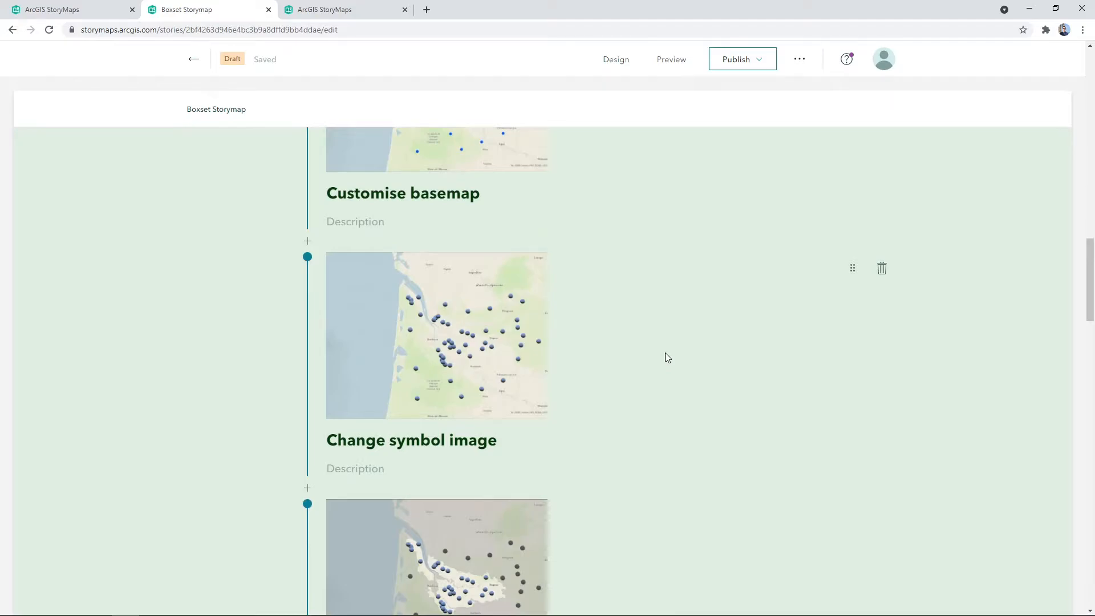
scroll(665, 353, down, 4)
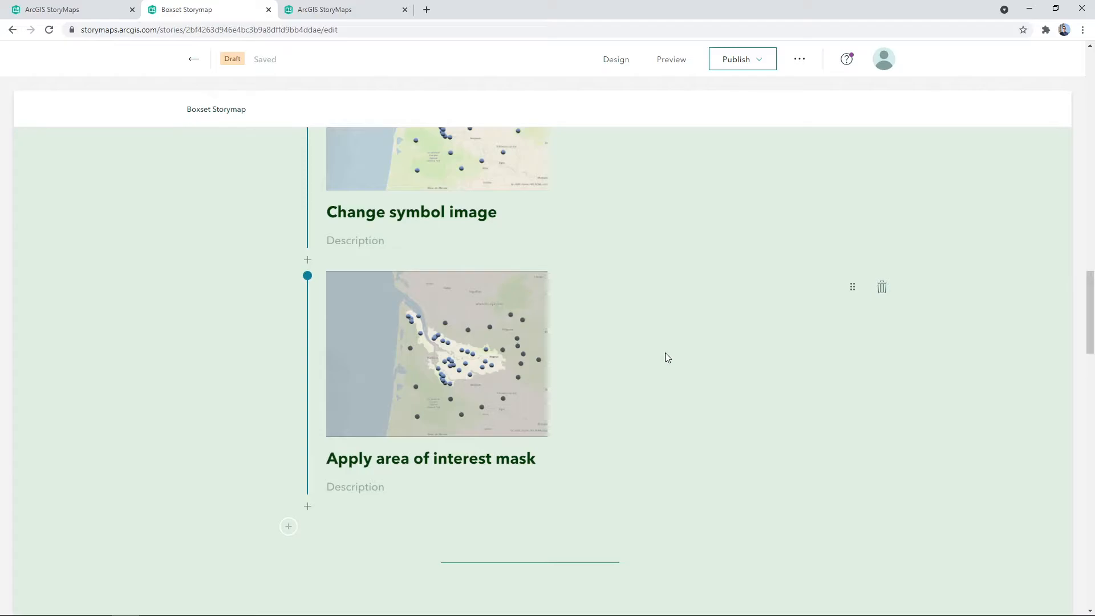
scroll(665, 358, up, 11)
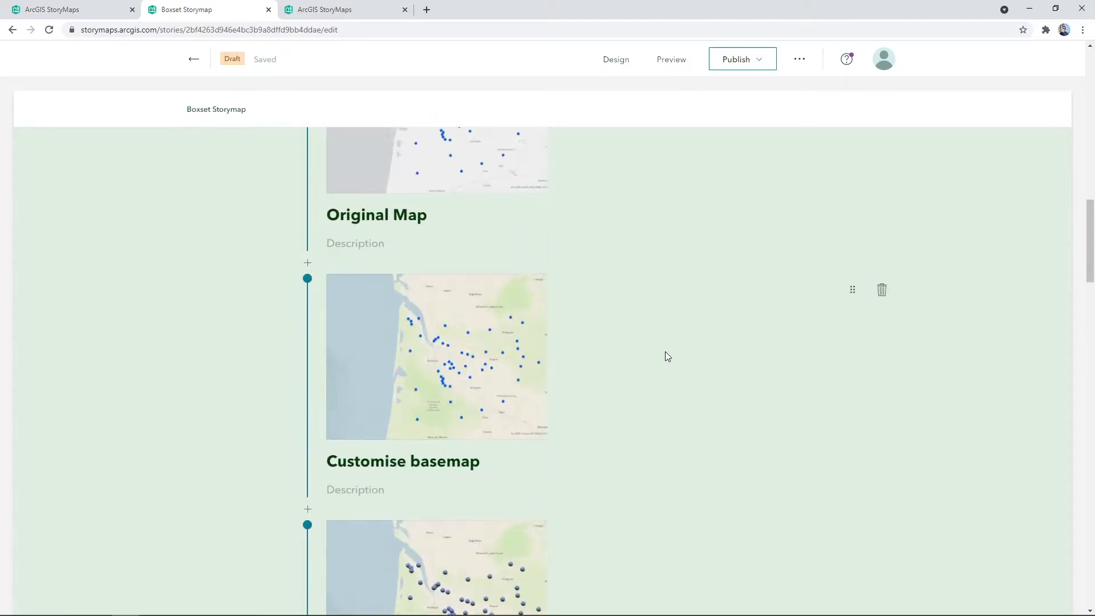
scroll(667, 356, up, 1)
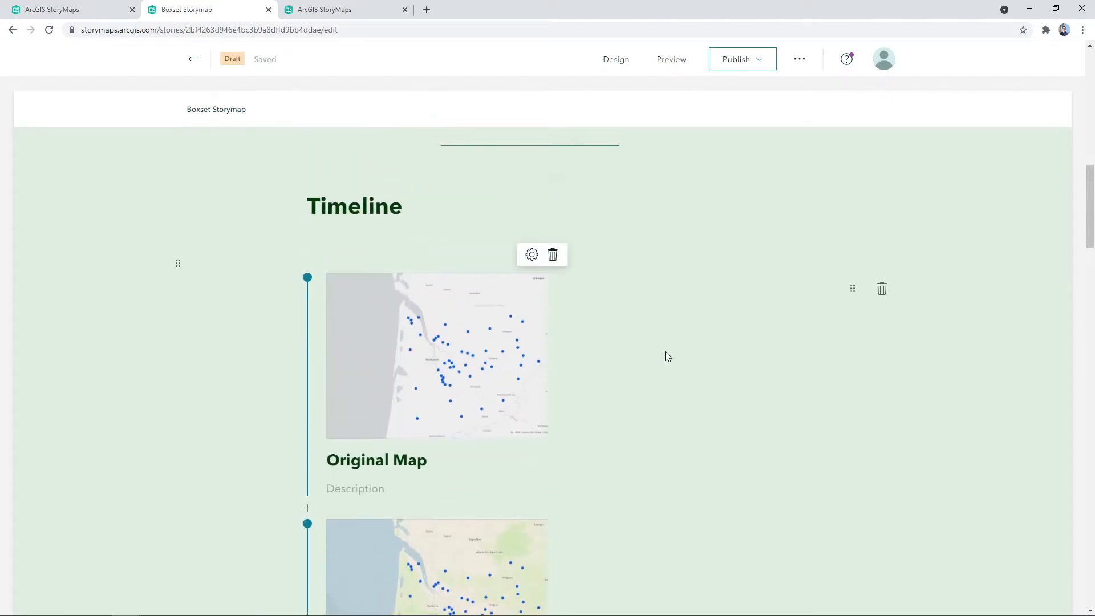
- Change the timeline's layout to Waterfall and save the option
click(532, 254)
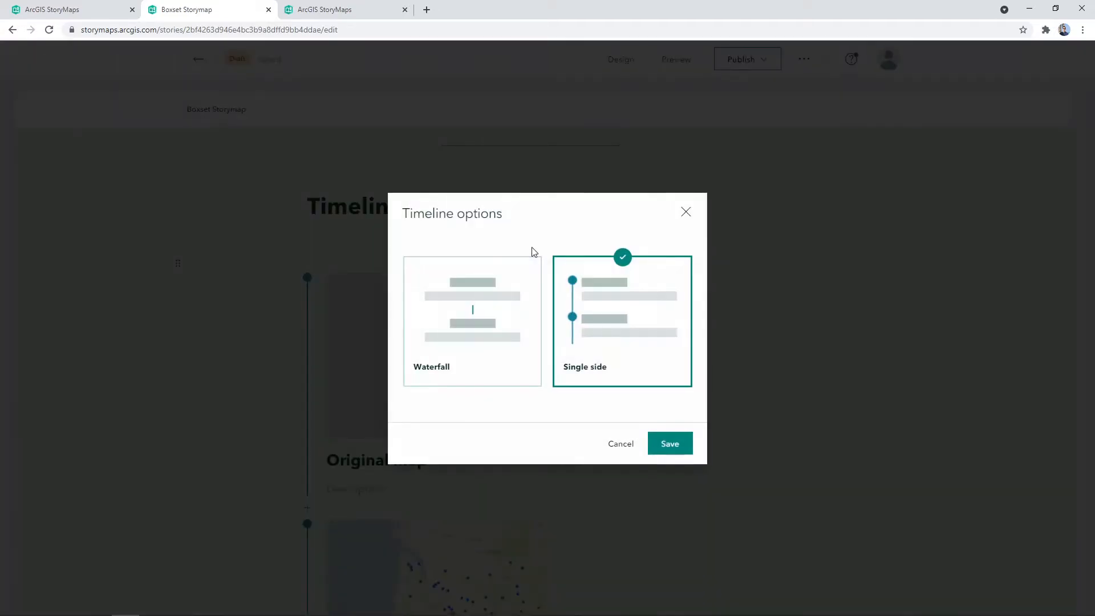
click(480, 363)
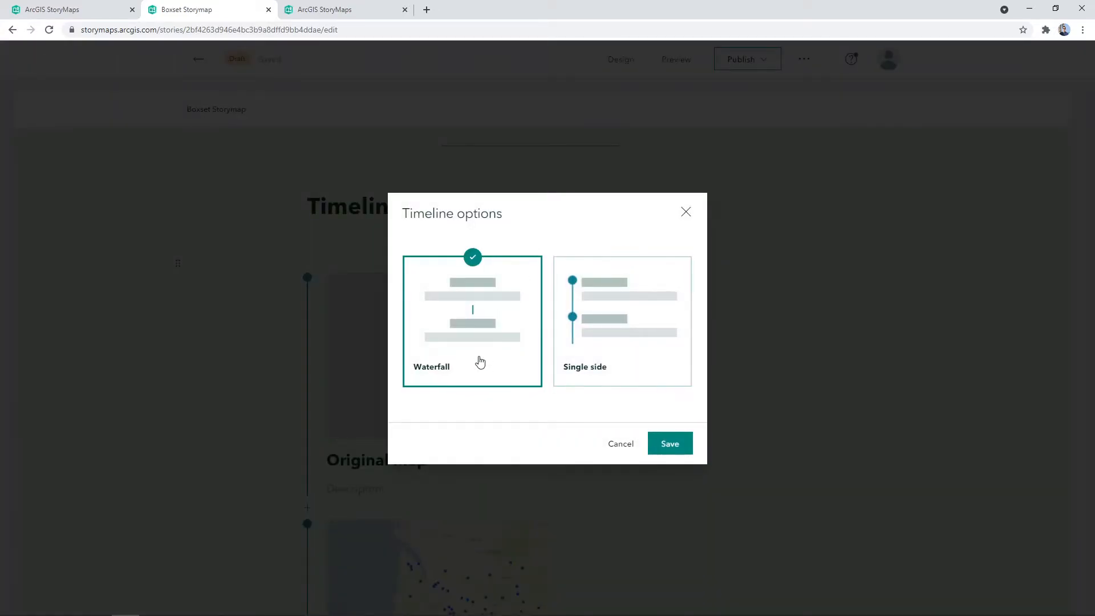
click(667, 451)
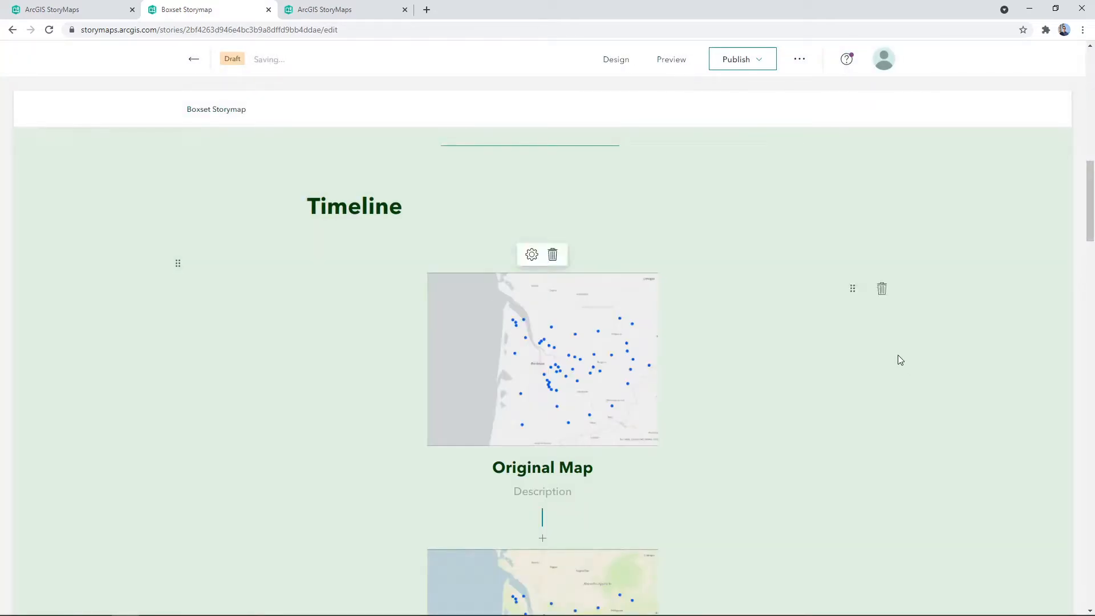
- Review the timeline in its waterfall layout and continue to the map in the Express Maps section
scroll(795, 464, down, 1)
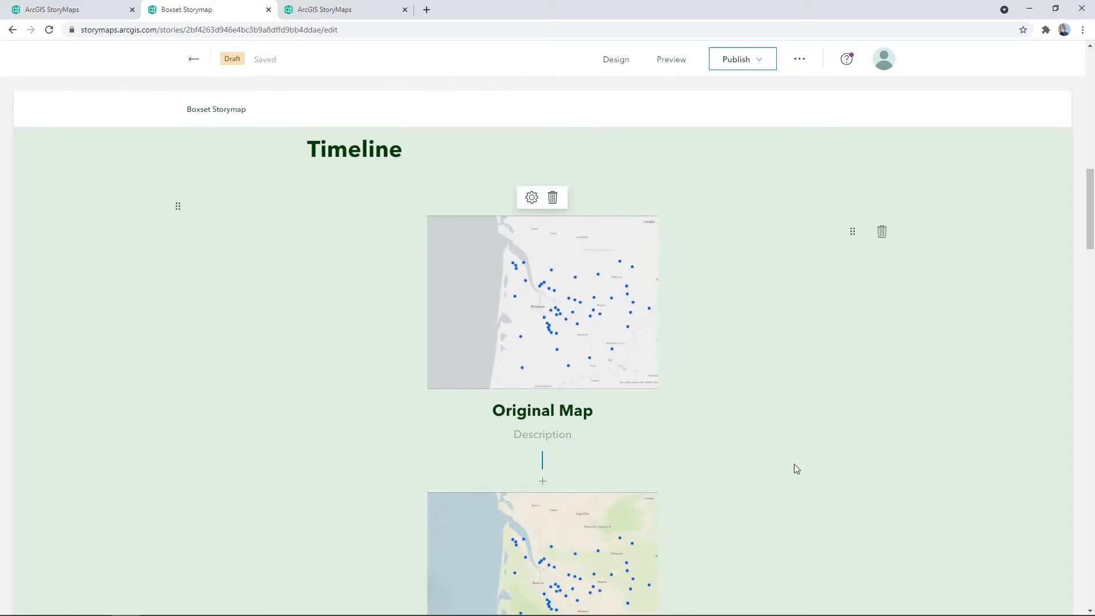
scroll(796, 468, down, 1)
scroll(796, 468, down, 3)
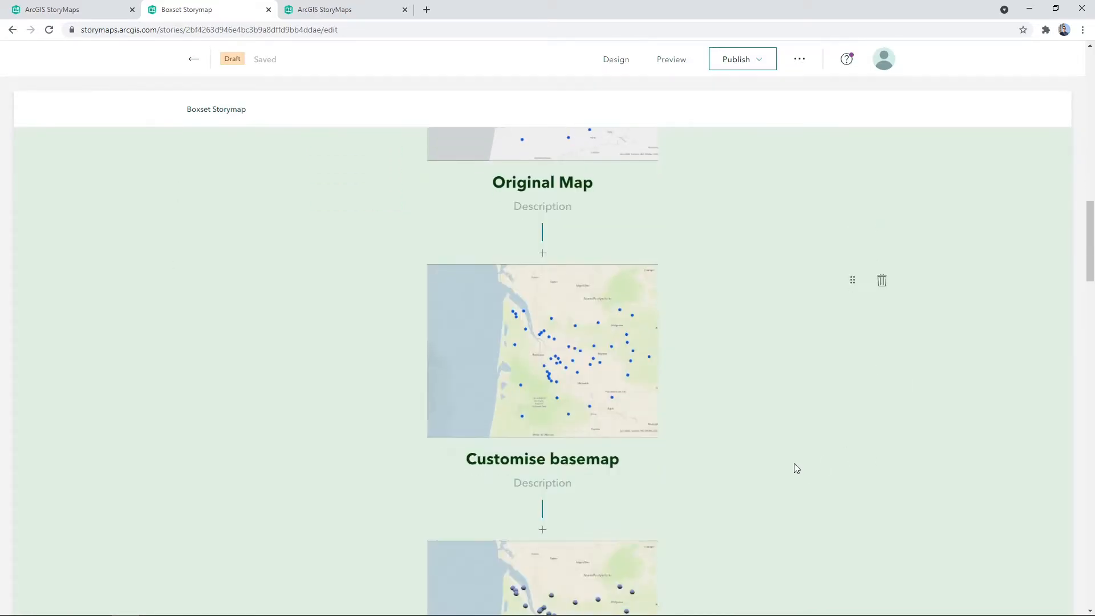
scroll(797, 468, down, 13)
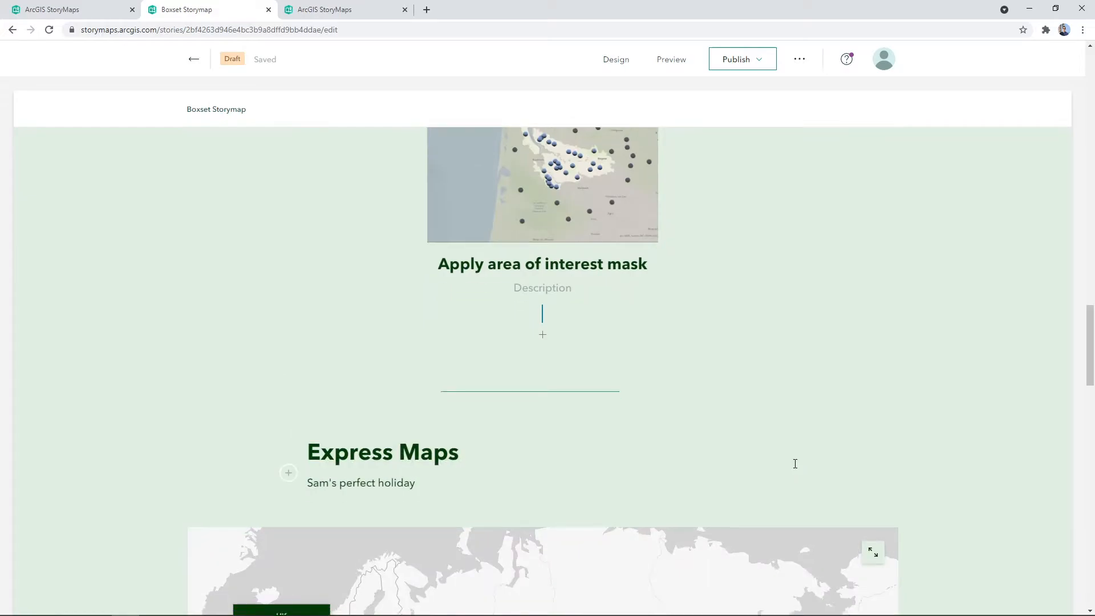
scroll(1024, 422, down, 5)
scroll(1028, 422, up, 1)
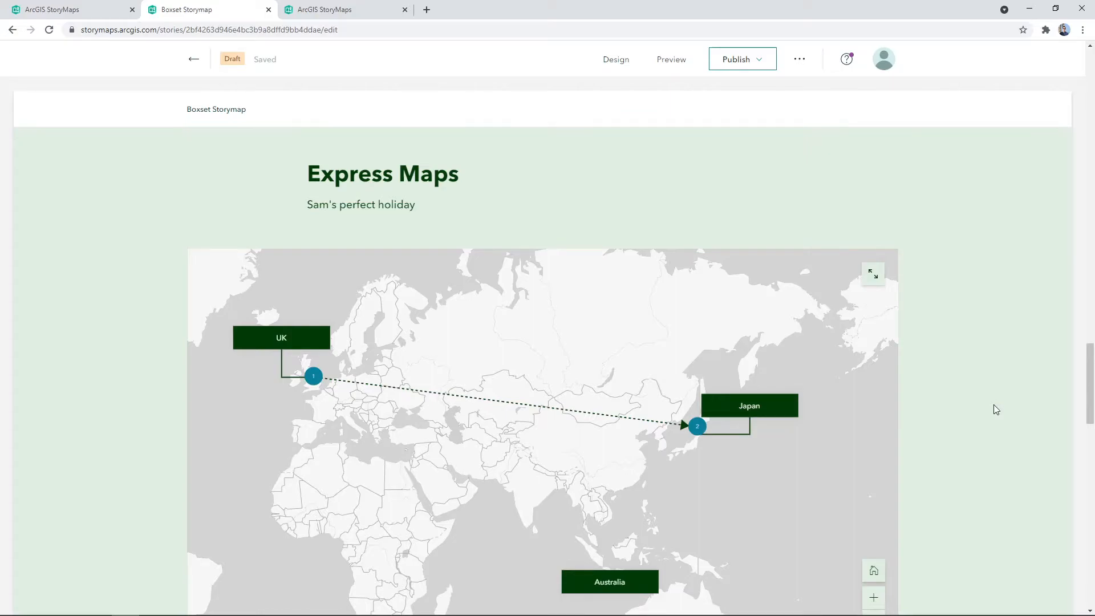
- Open the express map of Sam's perfect holiday for editing and add a third numbered point in eastern Australia
scroll(994, 405, down, 2)
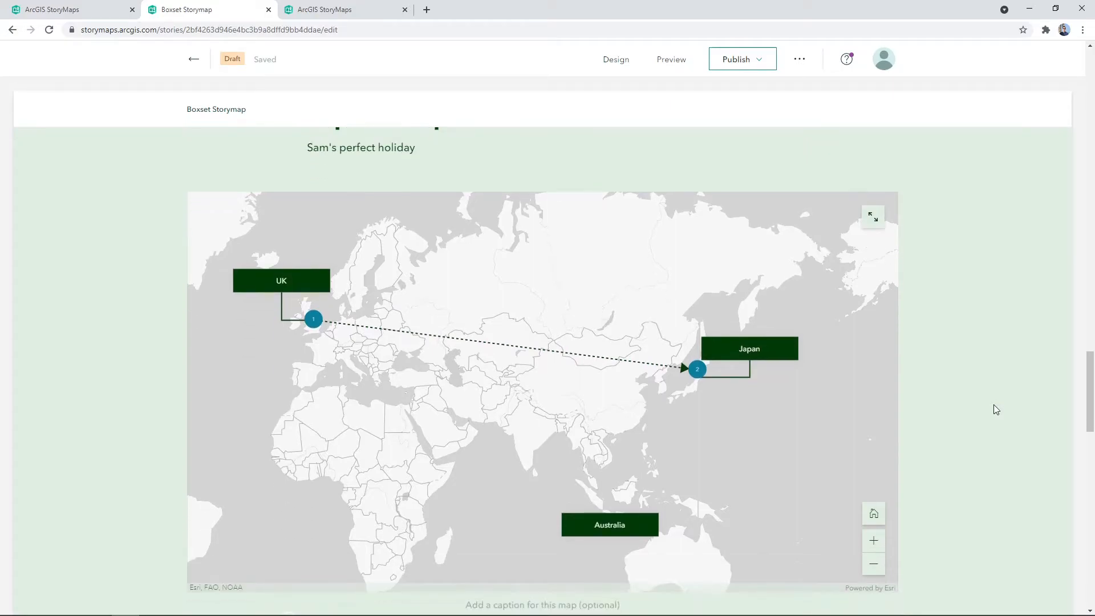
scroll(995, 410, up, 1)
scroll(993, 405, up, 1)
scroll(994, 409, down, 1)
scroll(994, 406, down, 1)
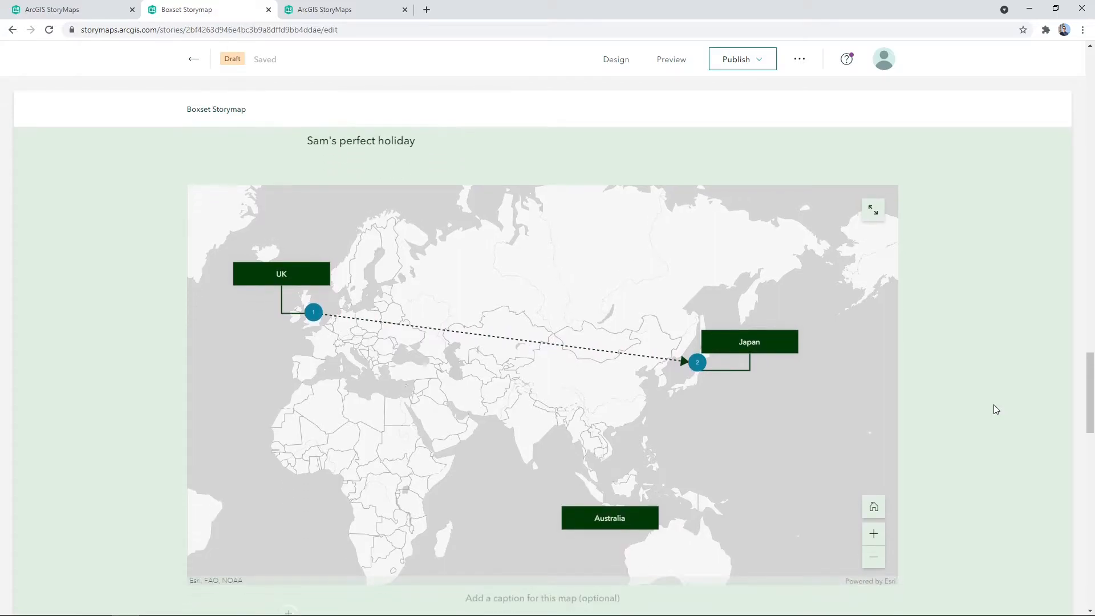
scroll(994, 405, up, 1)
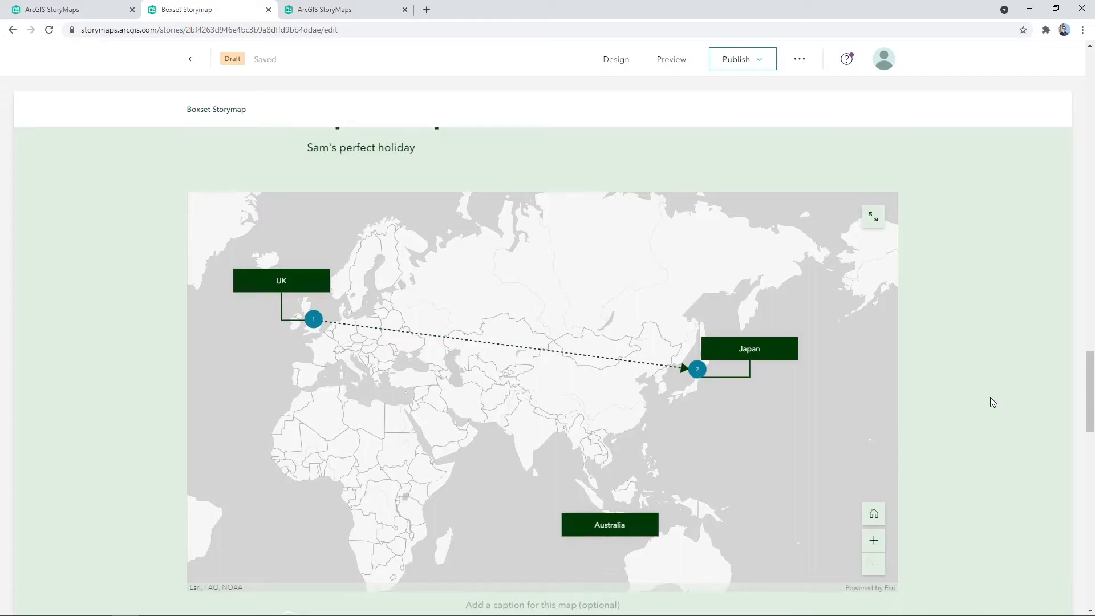
mouse_move(278, 242)
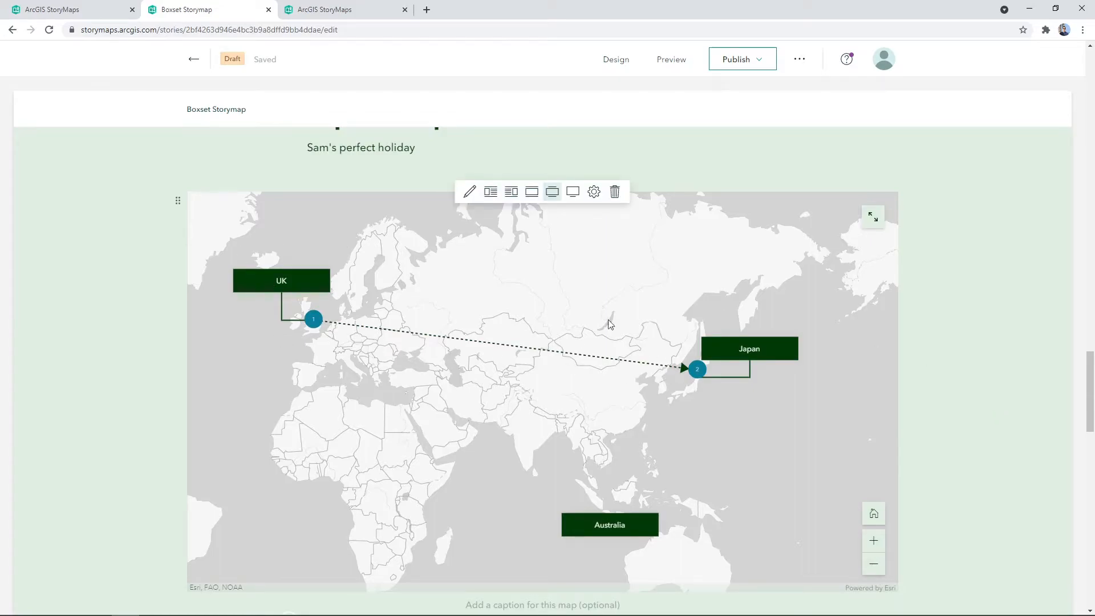
click(469, 192)
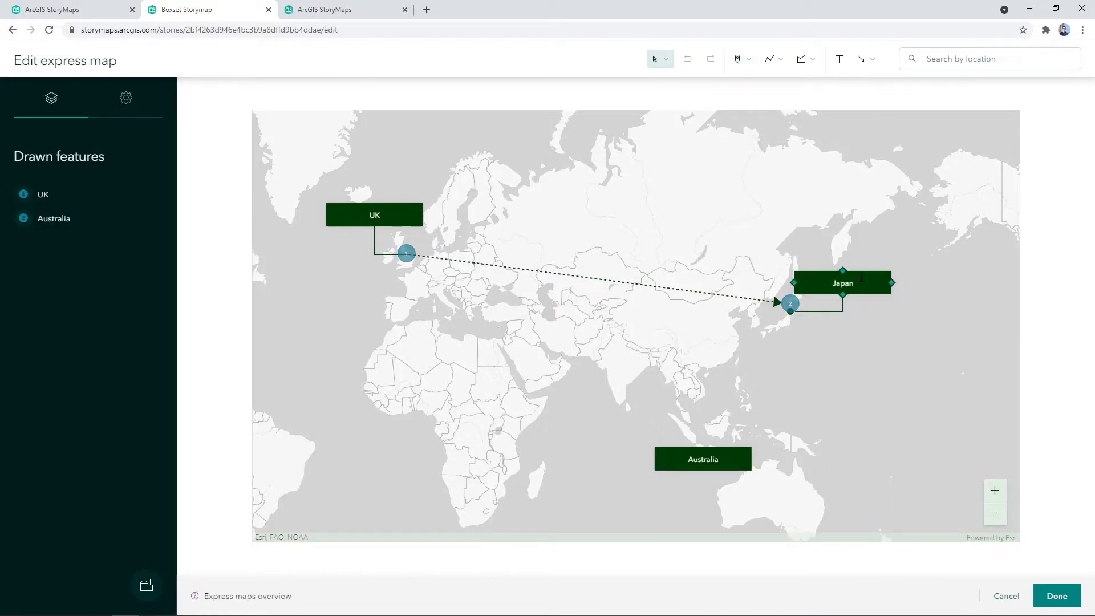
click(740, 59)
click(740, 97)
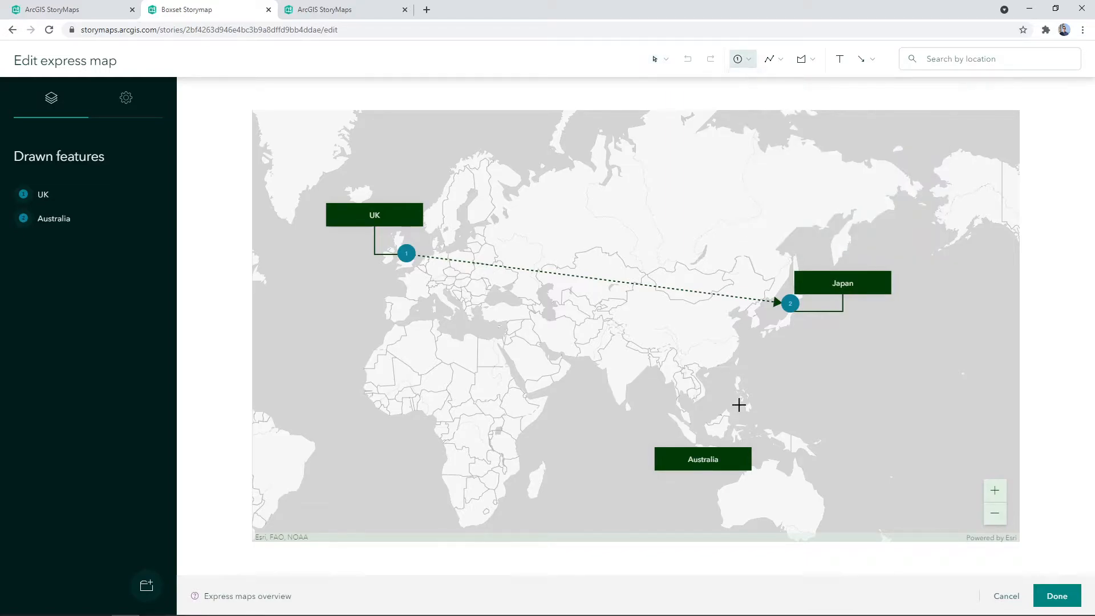
click(814, 510)
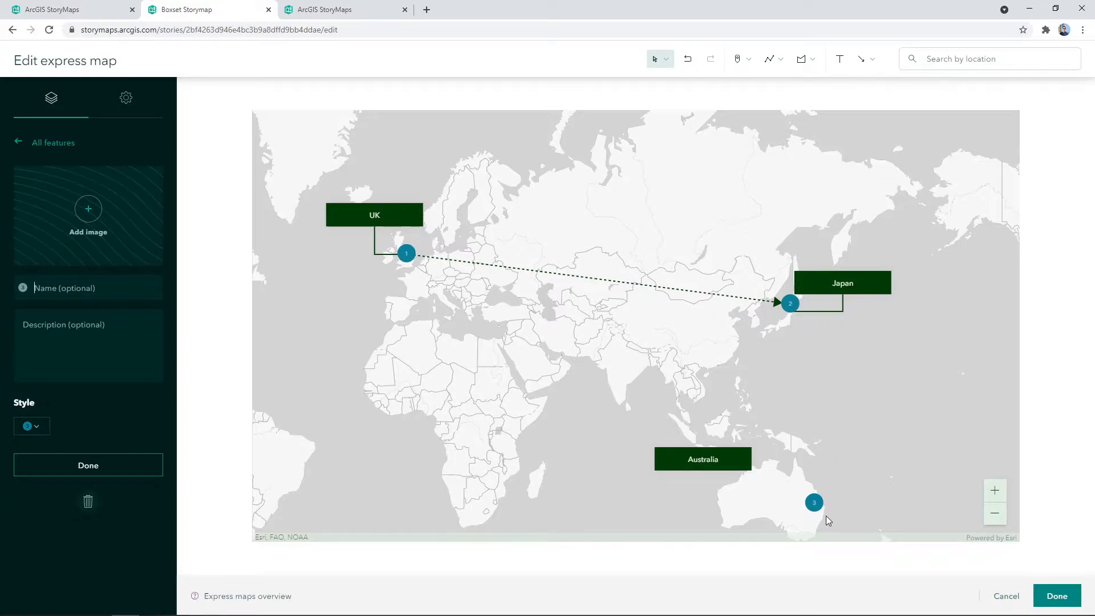
- Draw an arrow from the Japan point to the new point in Australia and give it the dotted line stroke
click(863, 60)
click(864, 82)
drag(790, 304, 812, 492)
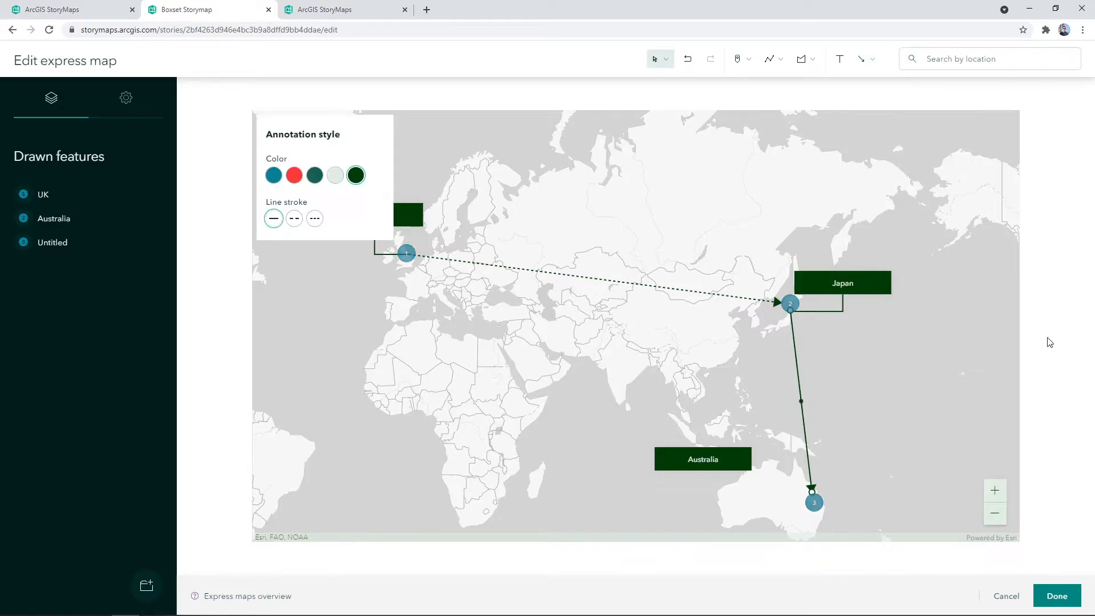
click(315, 220)
drag(392, 321, 410, 302)
- Connect the Australia label to point 3, place it above the connector beside the point, and save the express map
mouse_move(758, 440)
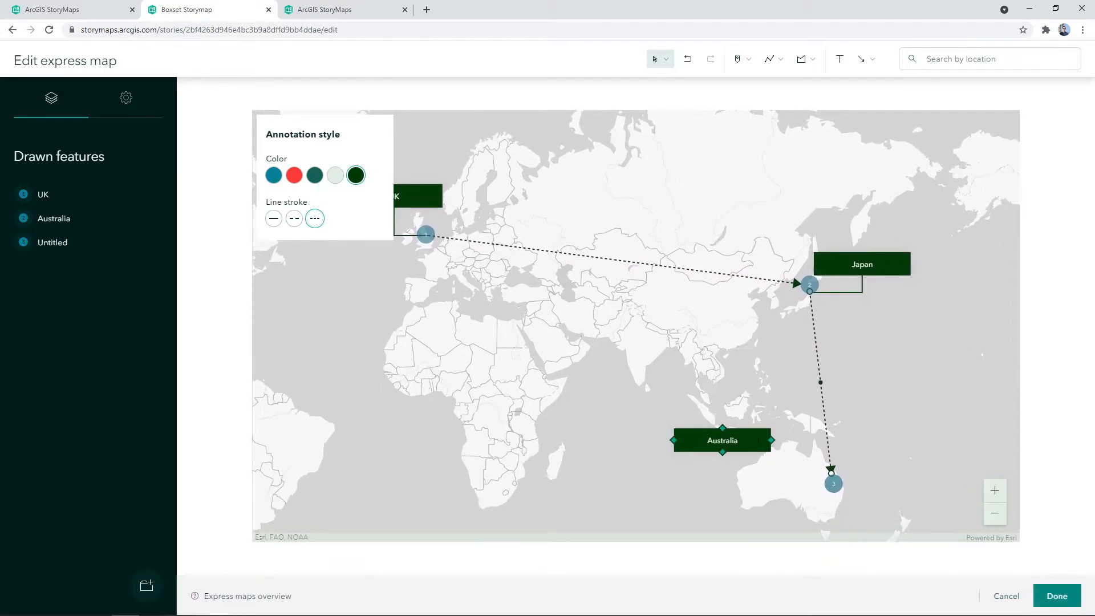
mouse_move(766, 451)
mouse_down()
mouse_move(794, 465)
mouse_move(768, 448)
mouse_move(815, 459)
mouse_move(946, 456)
mouse_move(882, 494)
mouse_move(834, 492)
mouse_up()
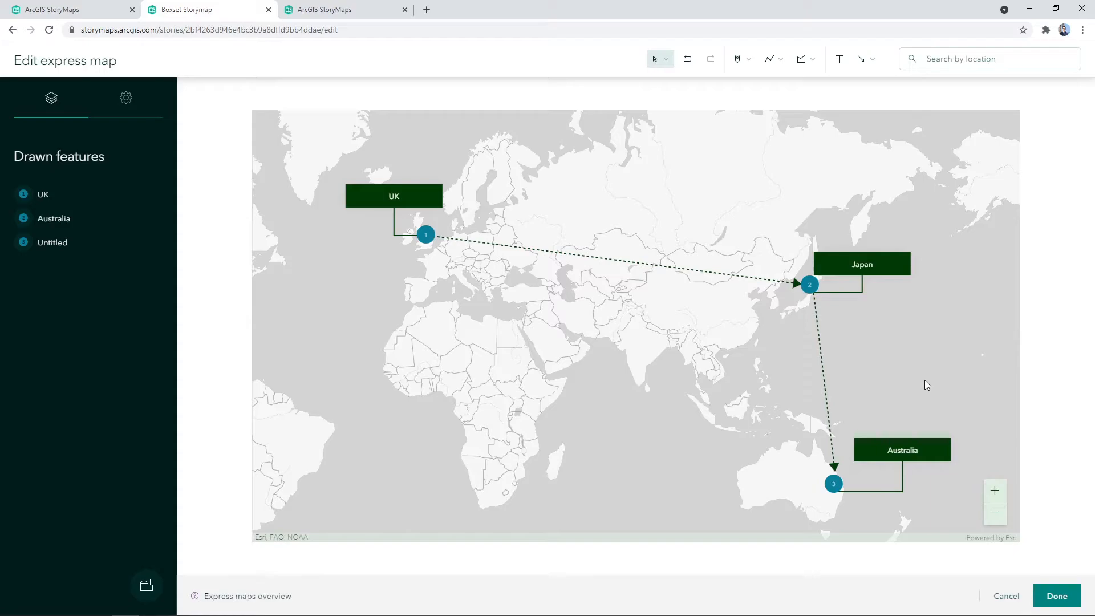
click(1056, 596)
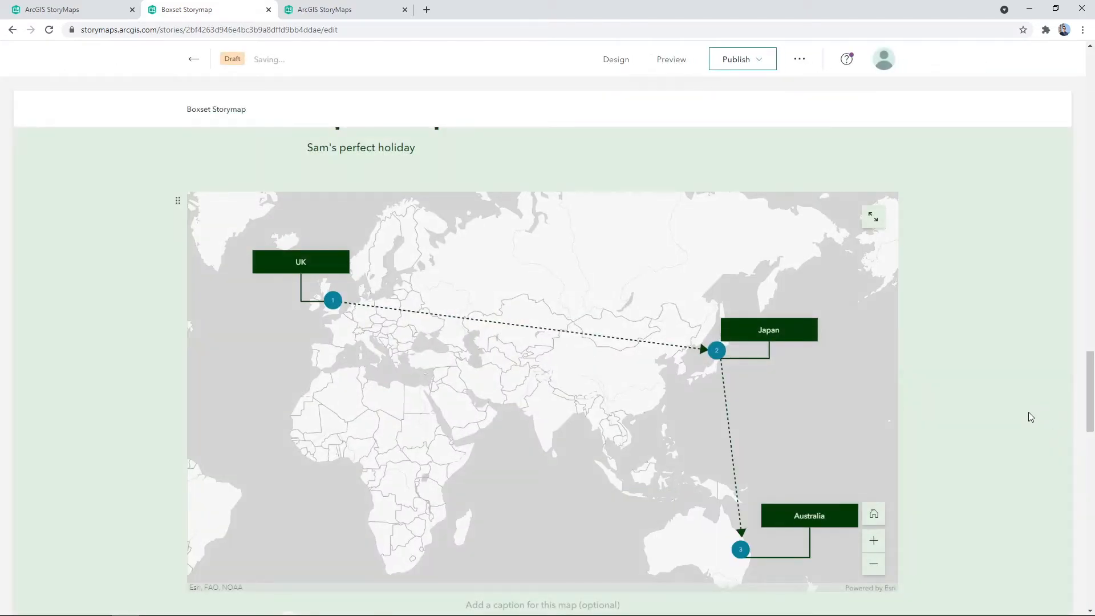
- Insert a Map tour block below the Map Tour section's subtitle, choosing to build it from uploaded photos
scroll(1015, 422, down, 5)
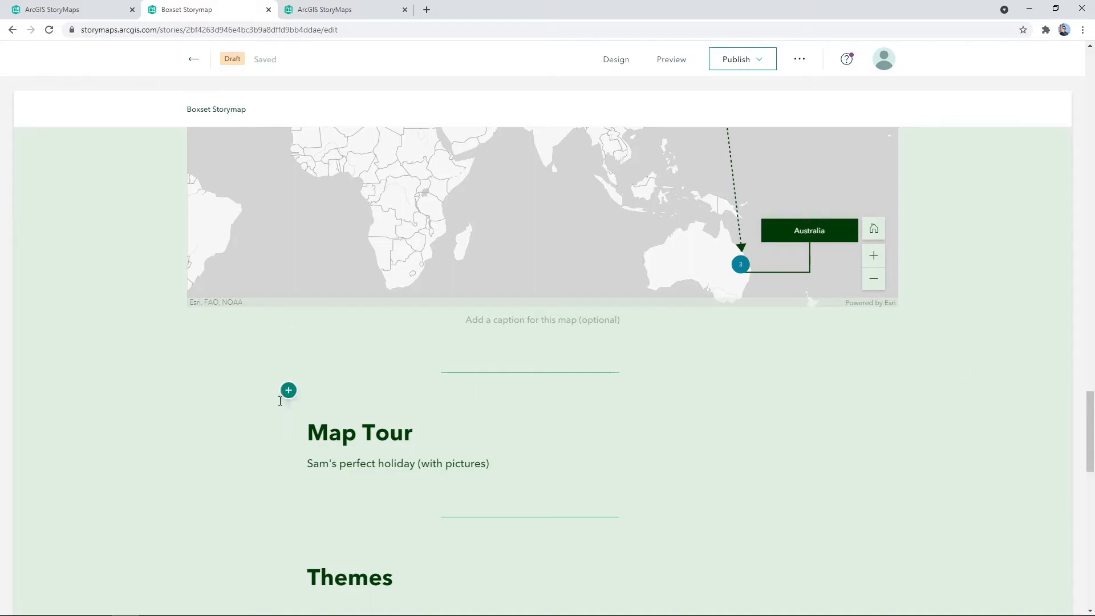
click(289, 482)
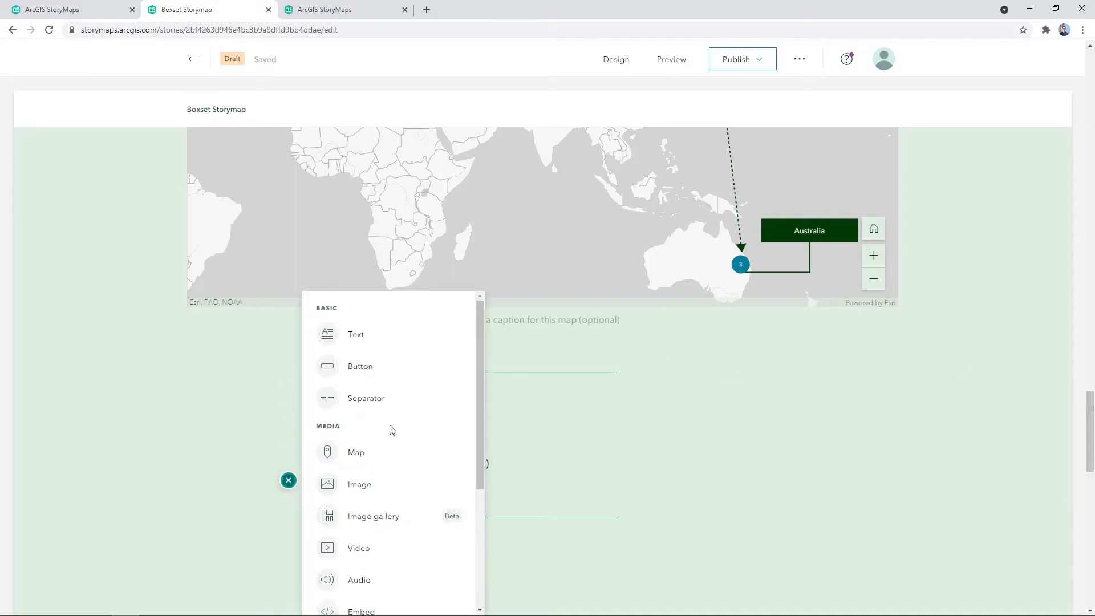
scroll(392, 429, down, 3)
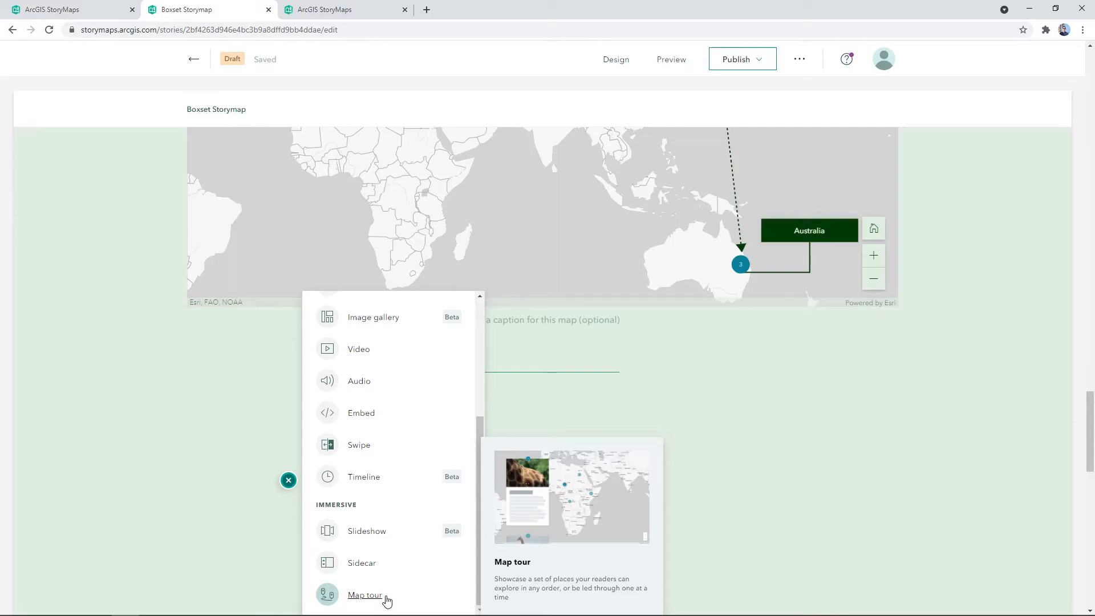
click(365, 595)
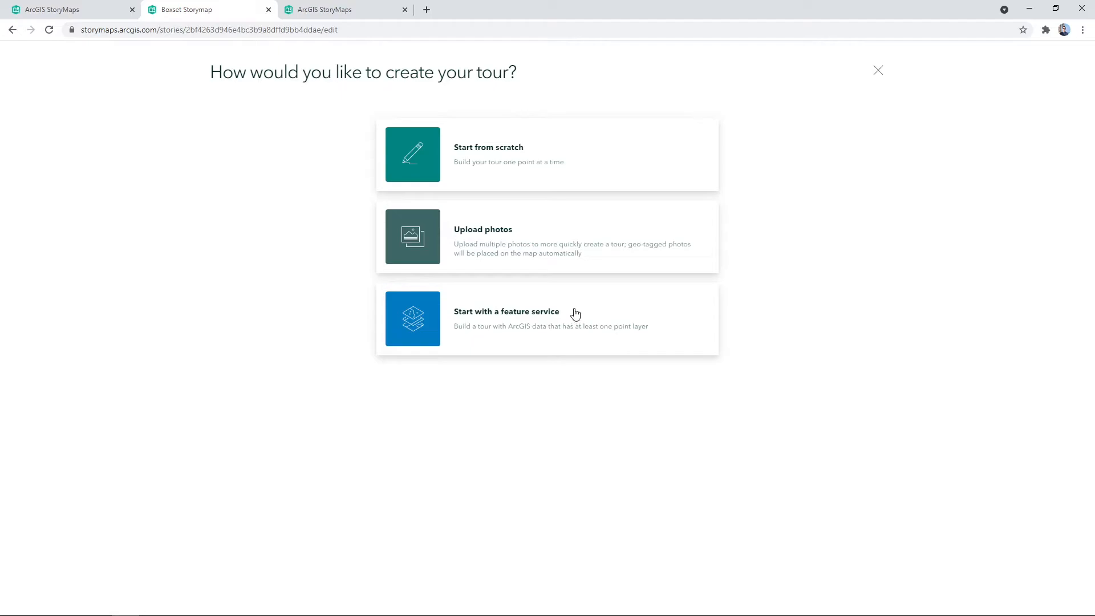
click(567, 221)
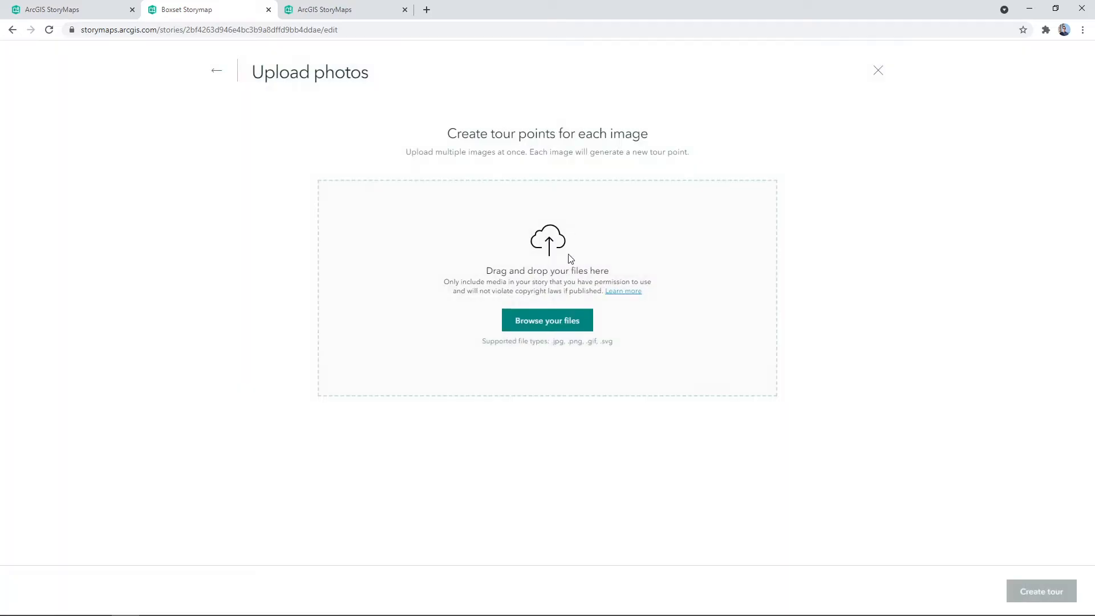
- Upload the three London, Japan and Sydney photos and create the tour with the Guided, Map focused layout
click(557, 325)
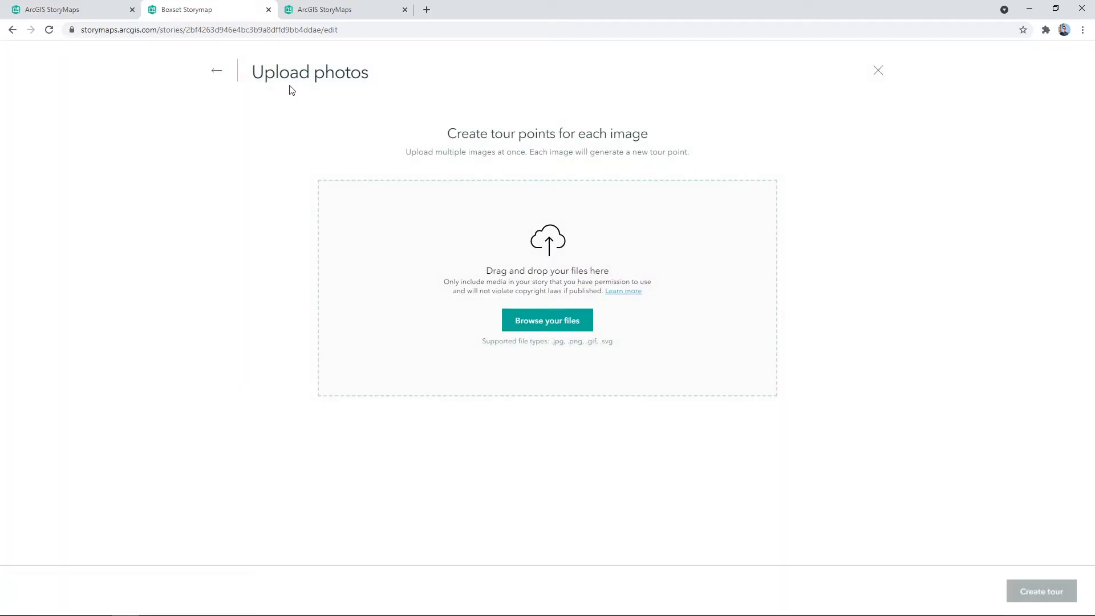
drag(347, 153, 164, 115)
click(612, 452)
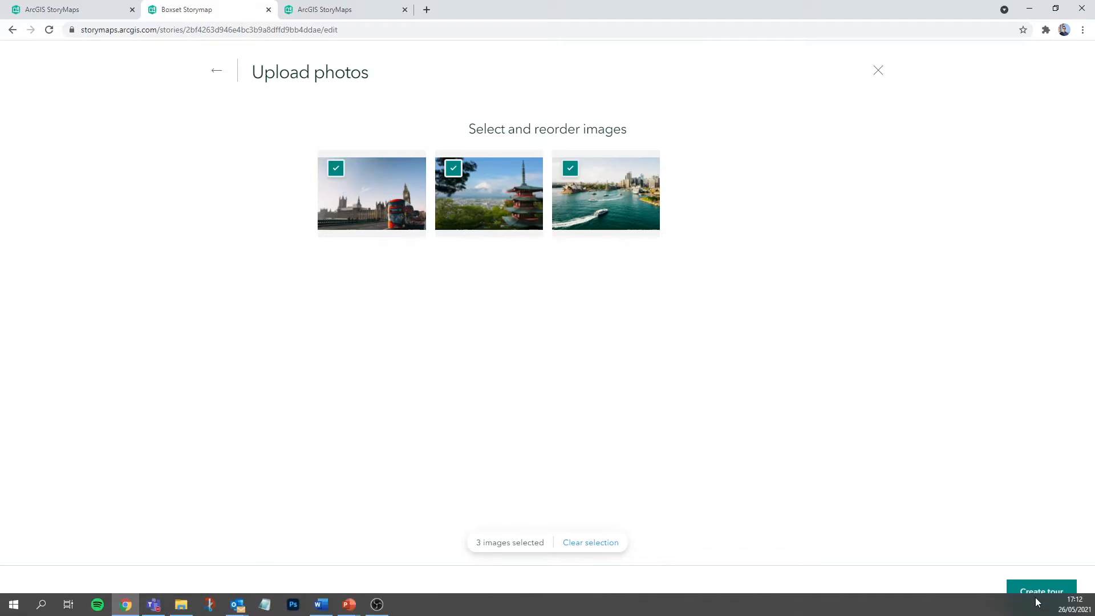
click(1039, 597)
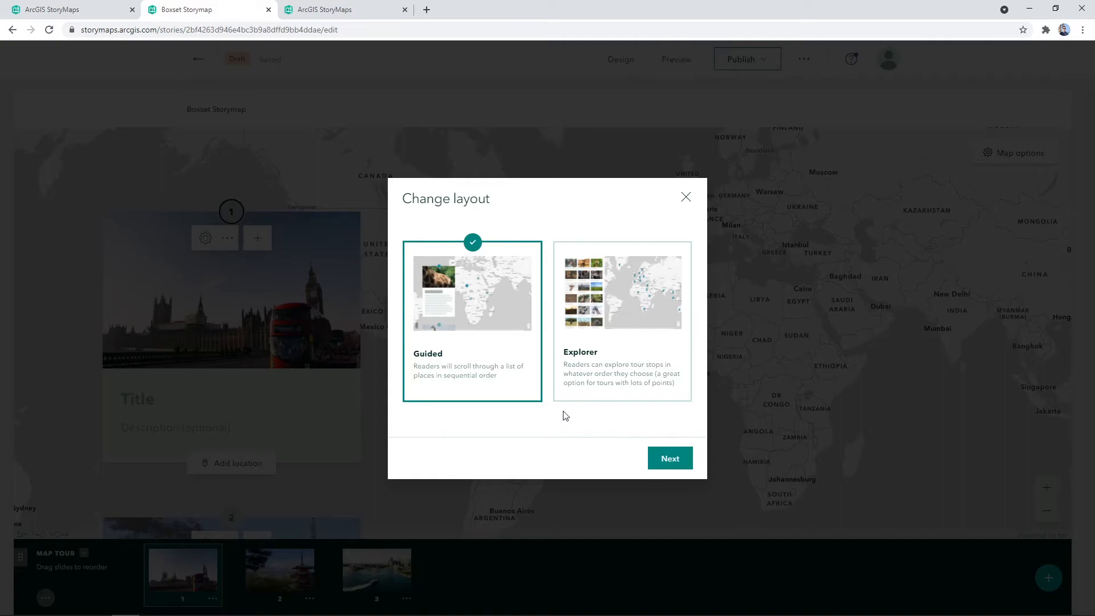
click(673, 462)
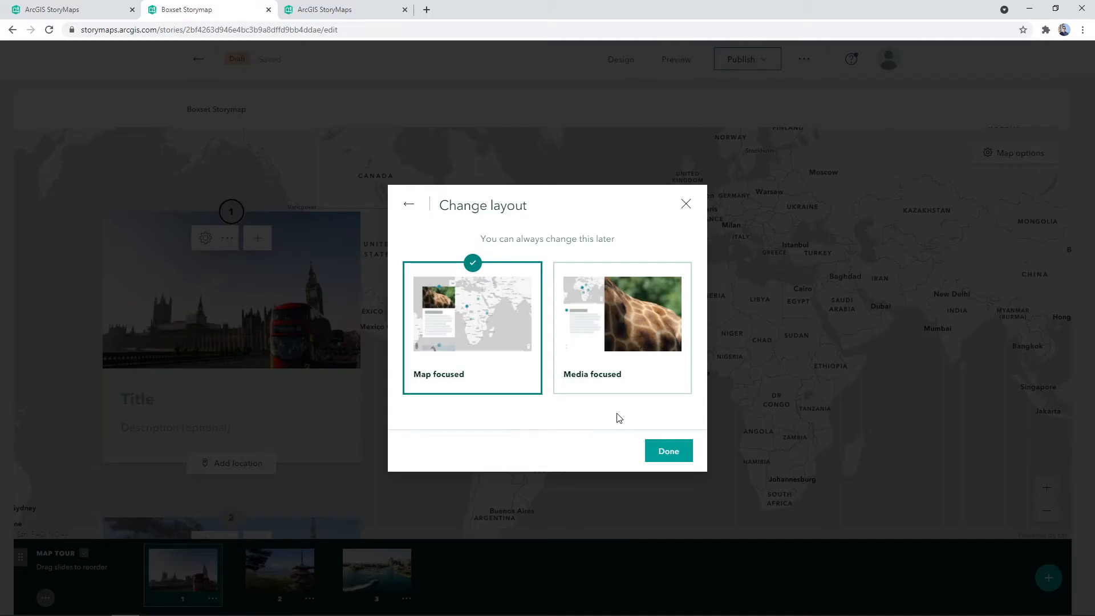
click(667, 451)
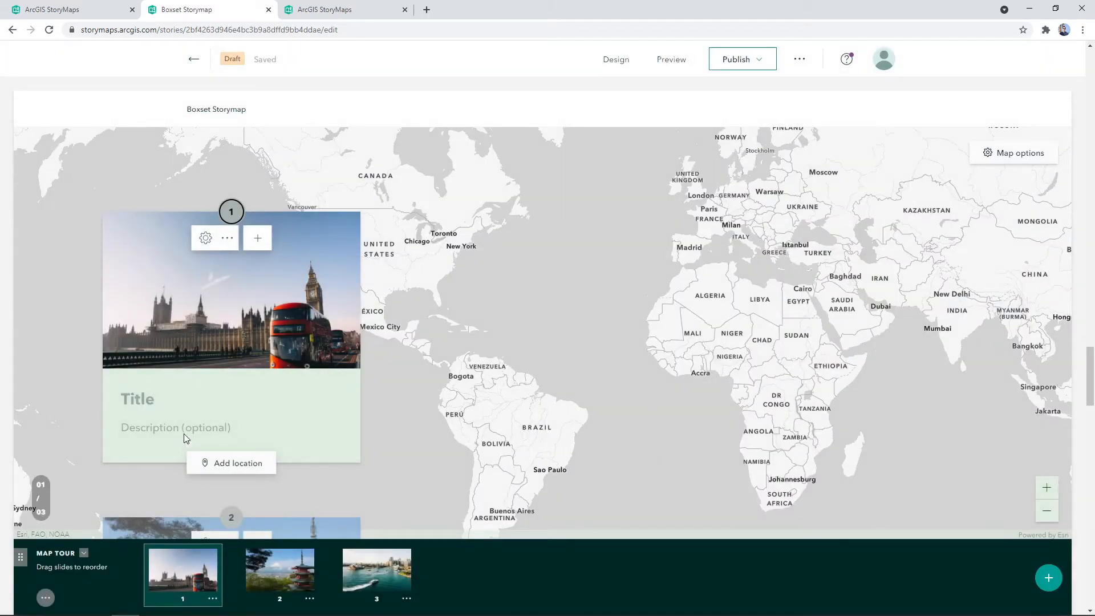
- Add a location at London for the first tour stop, using the map tour's zoom setting
scroll(256, 323, down, 3)
scroll(274, 343, up, 3)
click(230, 470)
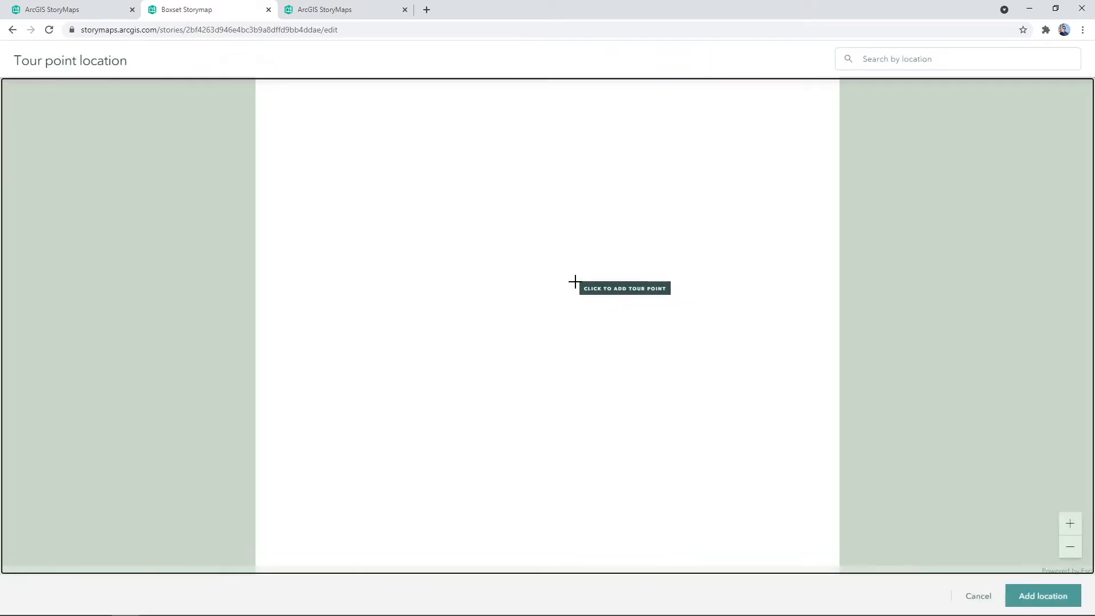
scroll(545, 253, up, 5)
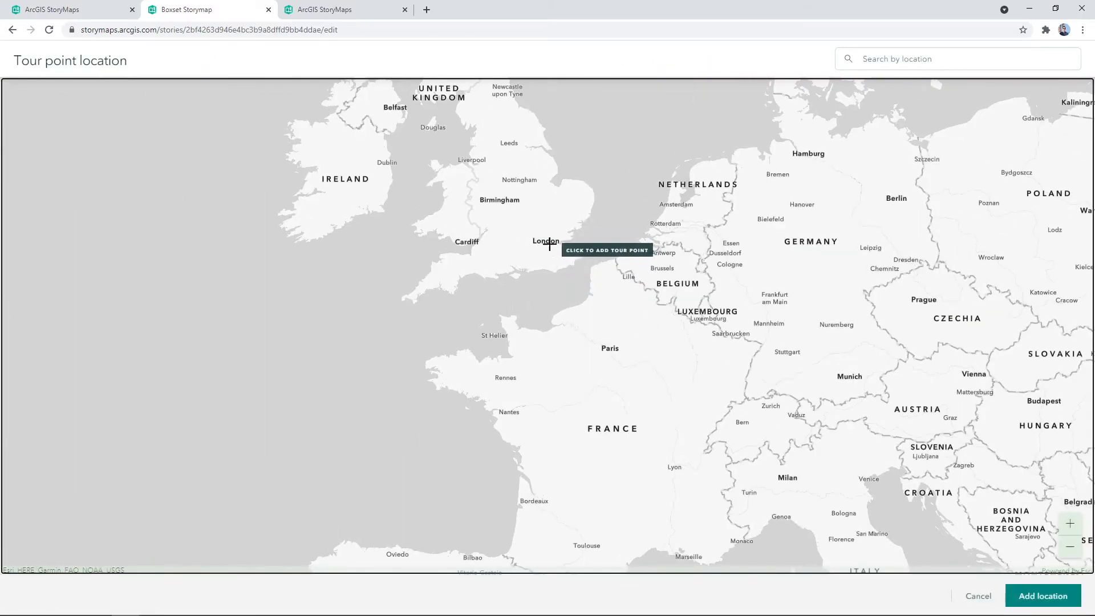
click(547, 242)
click(1053, 596)
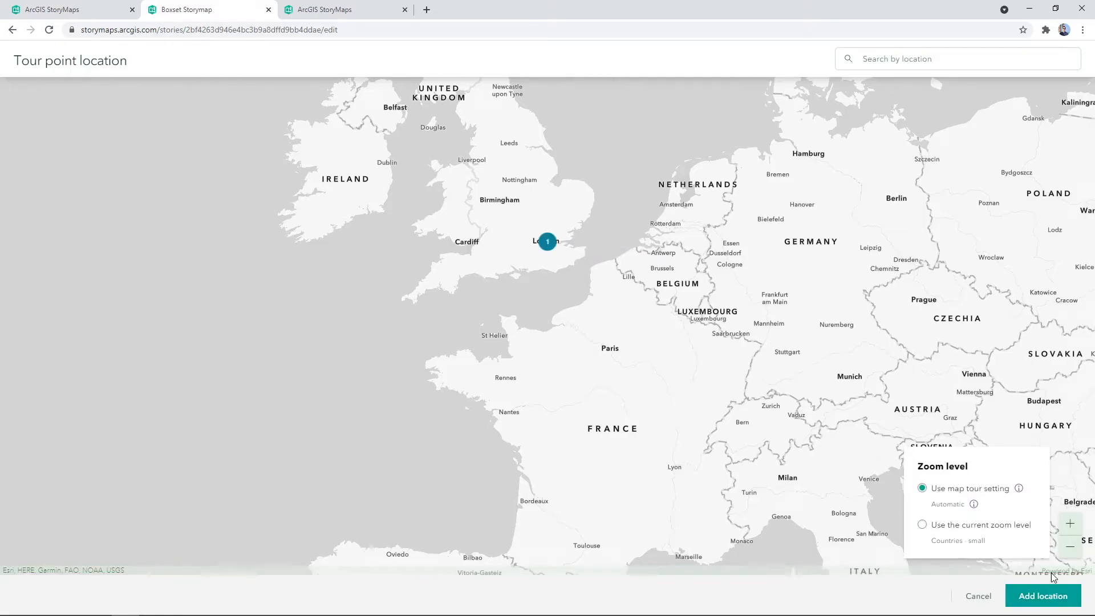
- Open the location map for the second tour stop and place its point on Tokyo, Japan
scroll(278, 389, down, 5)
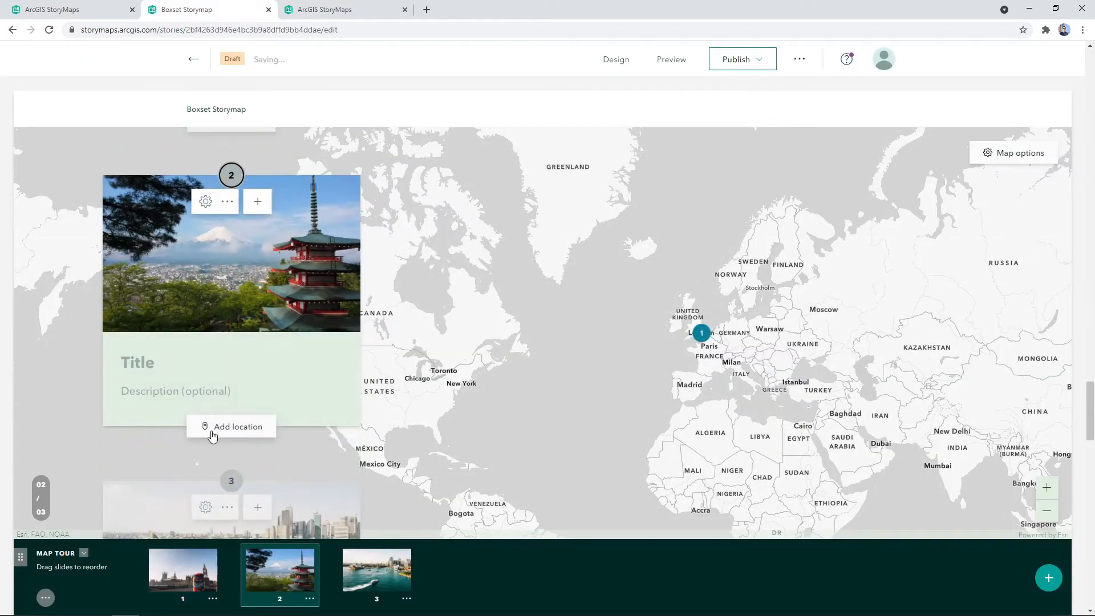
click(220, 426)
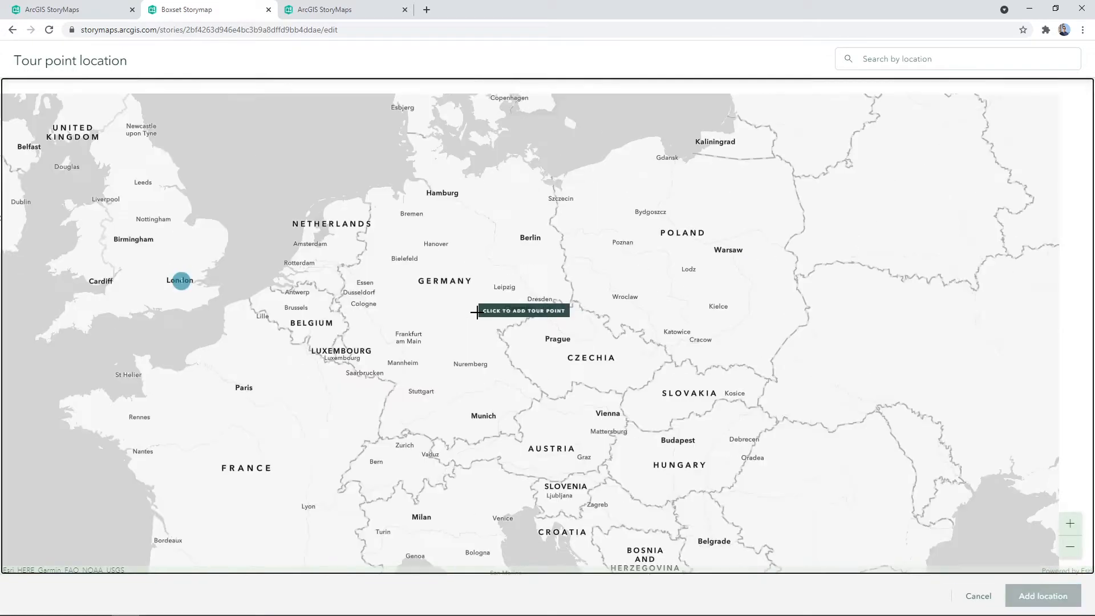
drag(477, 312, 431, 324)
scroll(541, 313, down, 1)
drag(790, 332, 423, 328)
scroll(667, 319, down, 1)
click(1007, 324)
drag(959, 302, 543, 283)
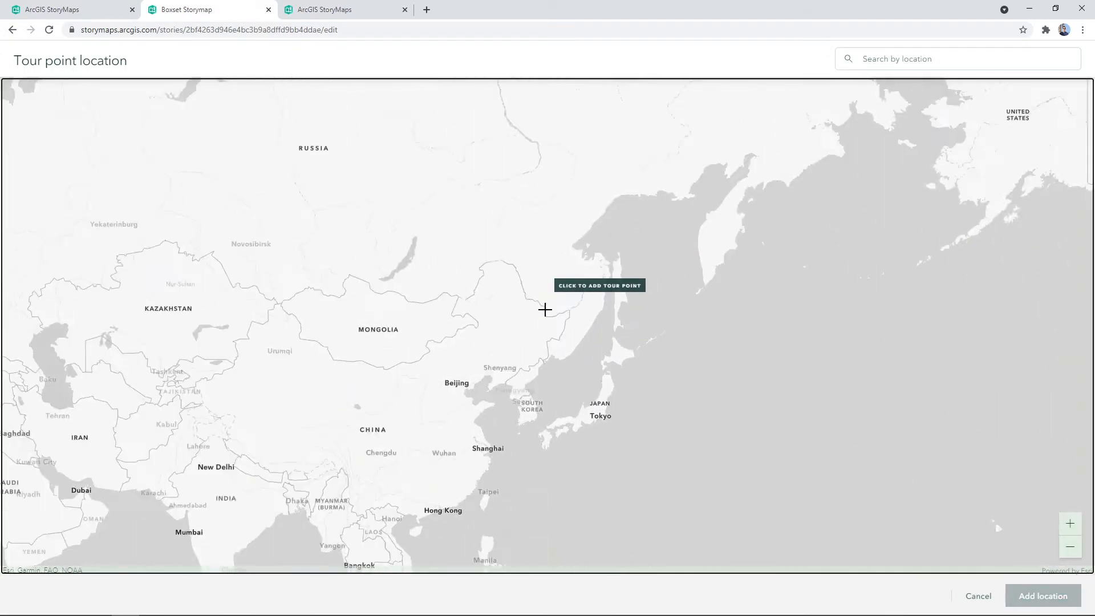
scroll(547, 320, up, 1)
scroll(603, 408, up, 1)
scroll(603, 407, up, 1)
click(616, 381)
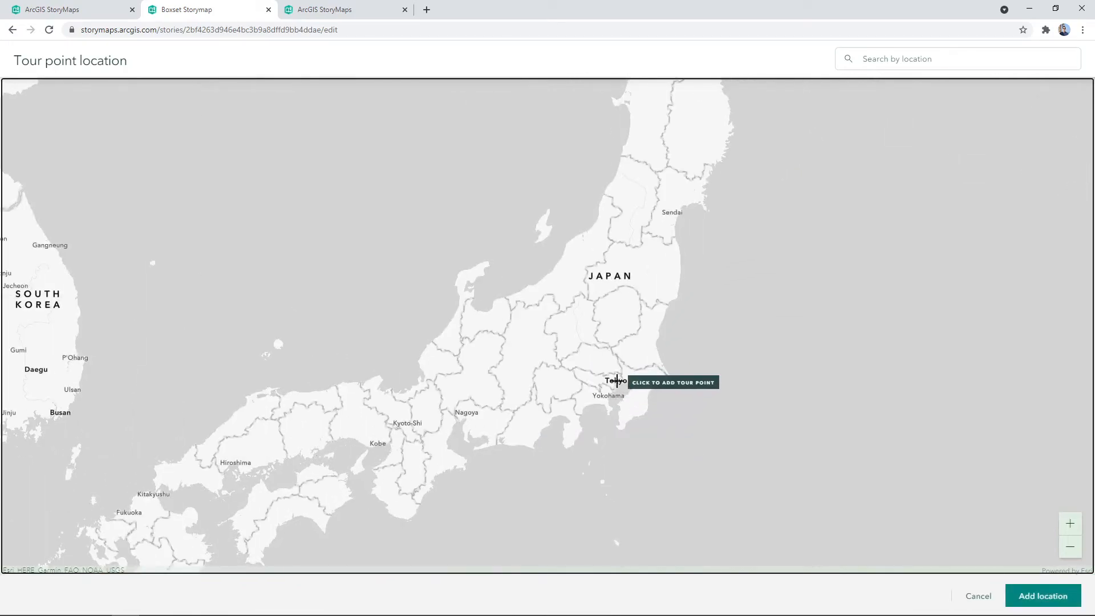
- Set the Tokyo point to use the current zoom level at the Cities scale and save its location
click(1006, 526)
scroll(608, 385, up, 4)
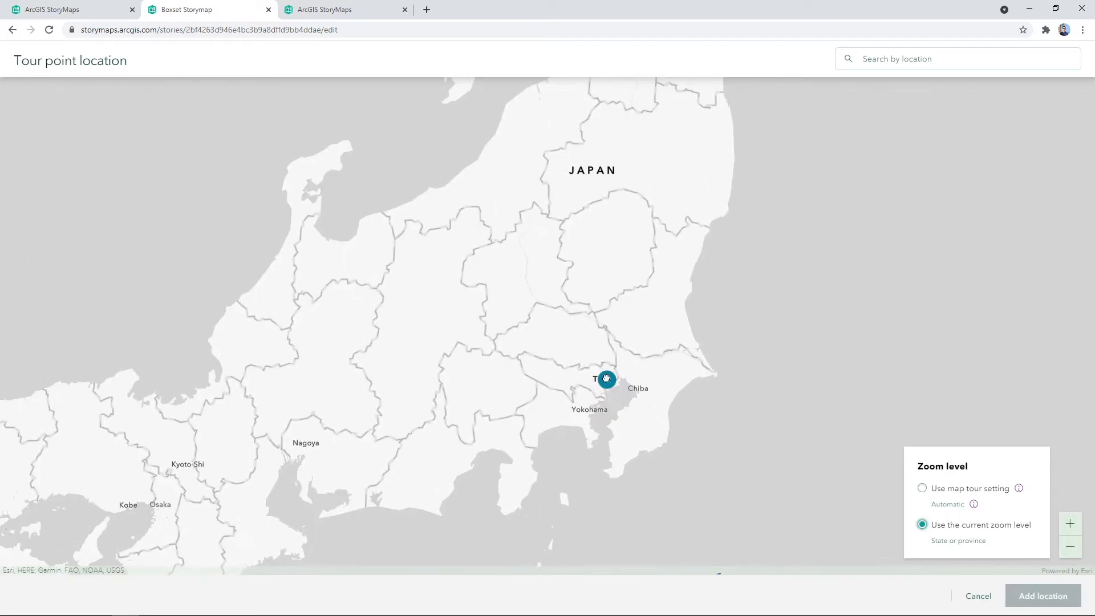
scroll(607, 385, up, 2)
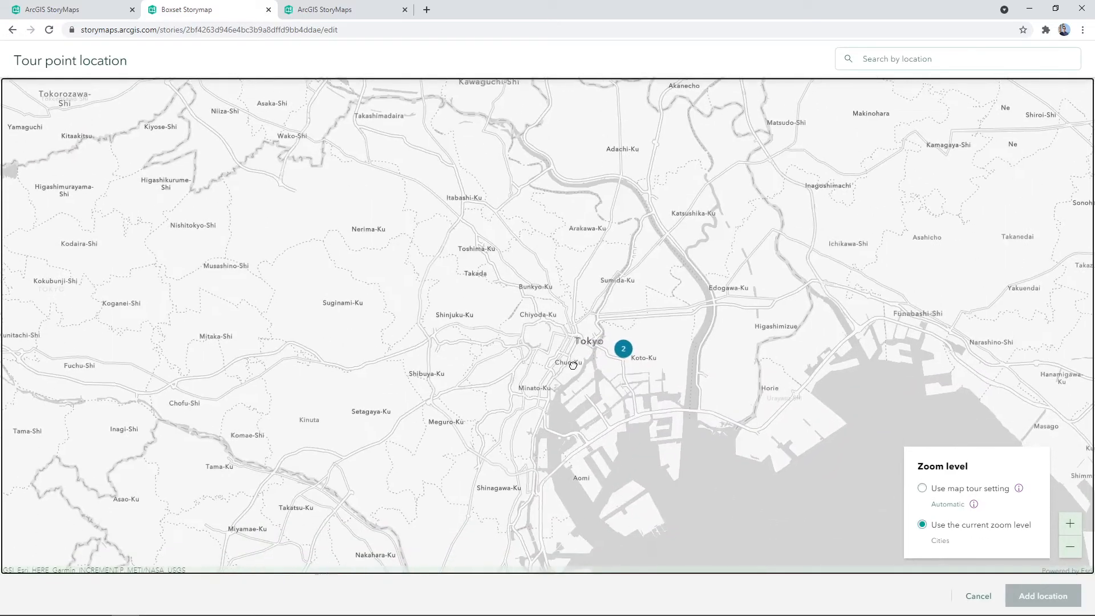
drag(625, 348, 597, 338)
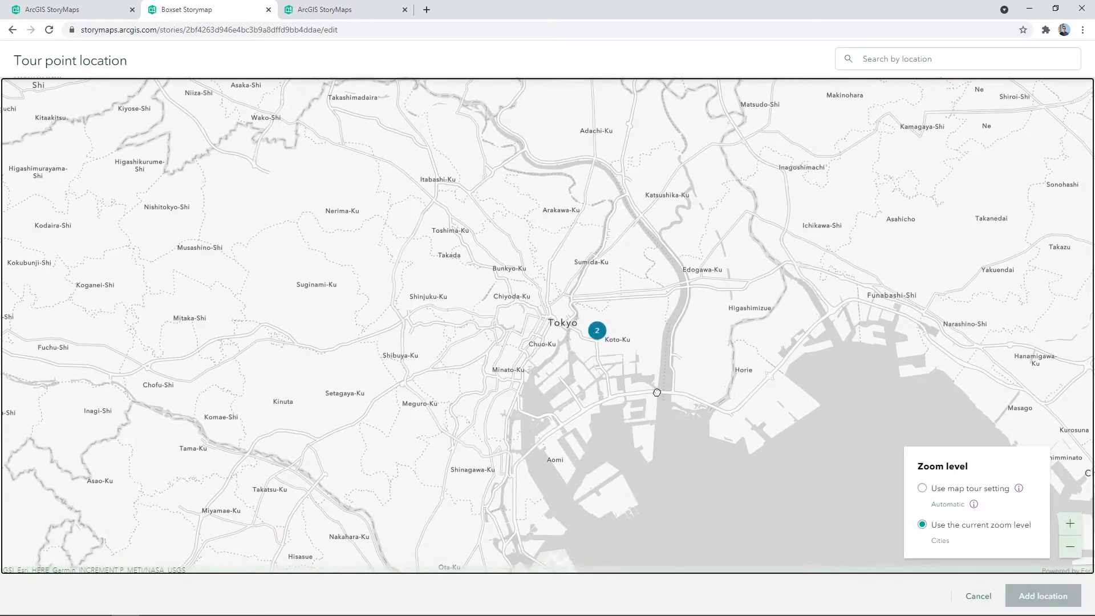
click(1016, 597)
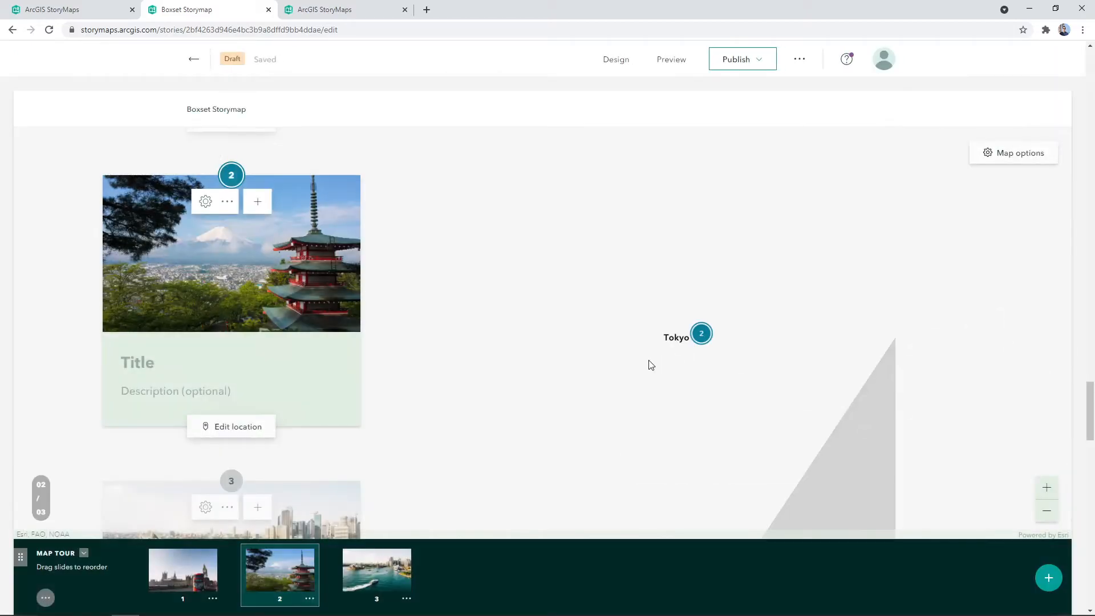
- Add a location in central Australia for the third tour stop, keeping the map tour's zoom setting
scroll(314, 325, down, 5)
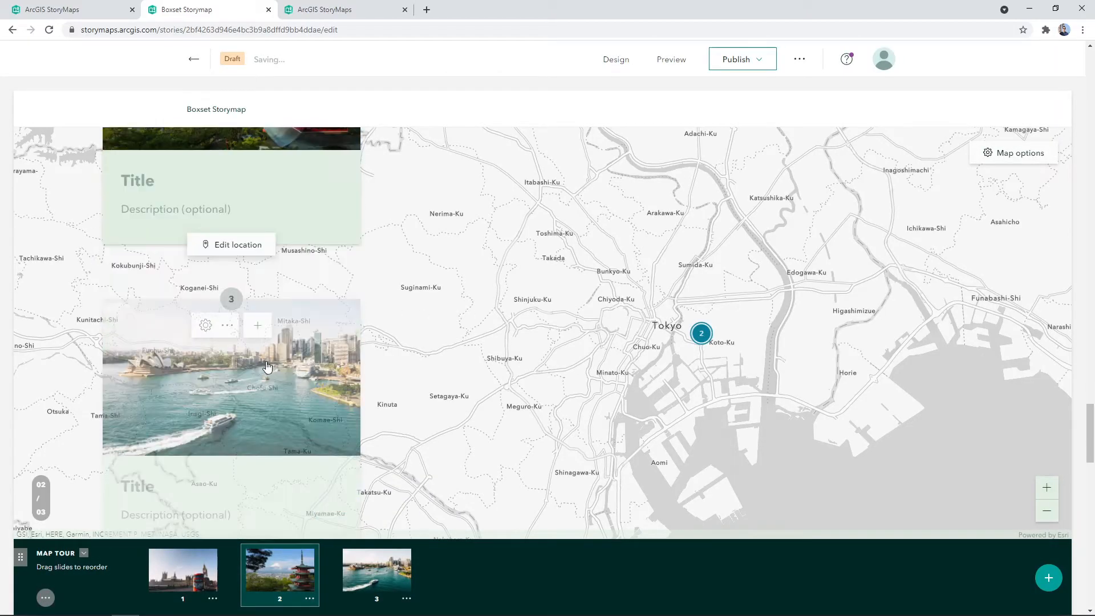
click(215, 446)
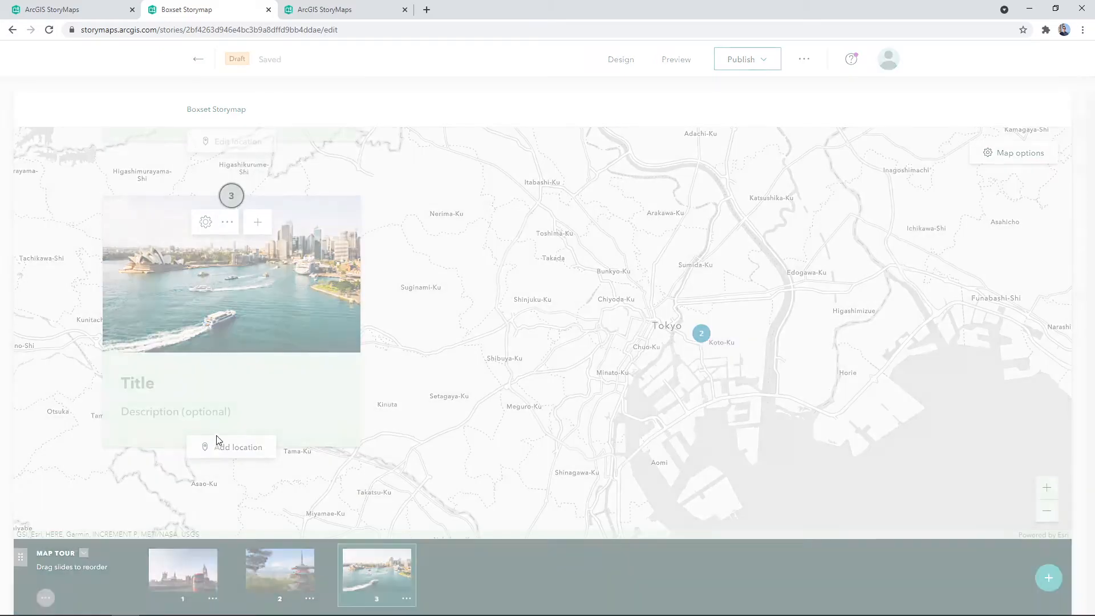
scroll(776, 332, down, 5)
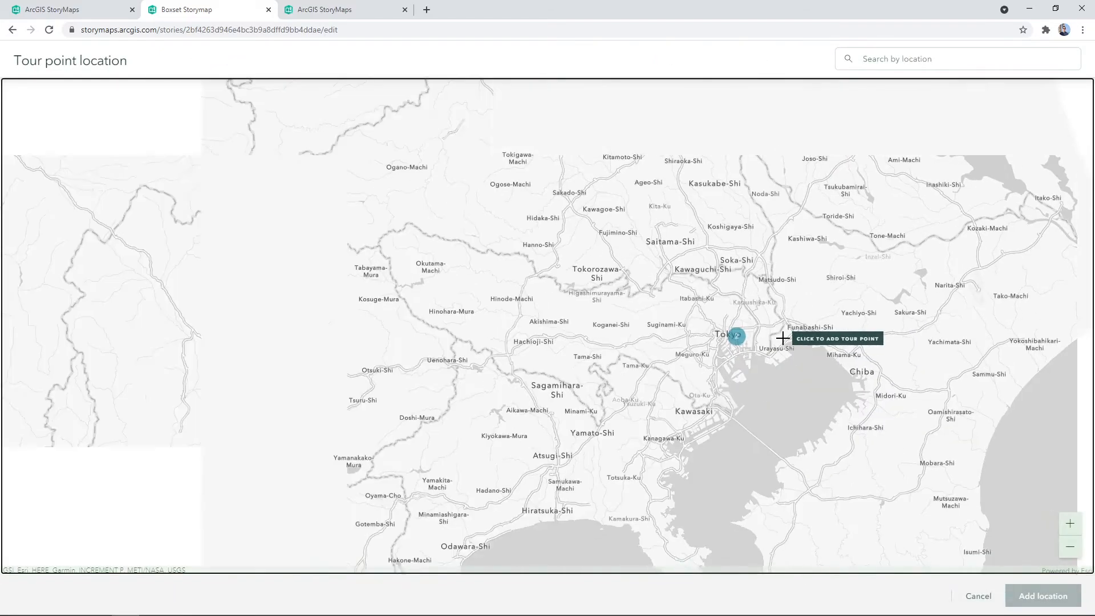
scroll(783, 340, down, 5)
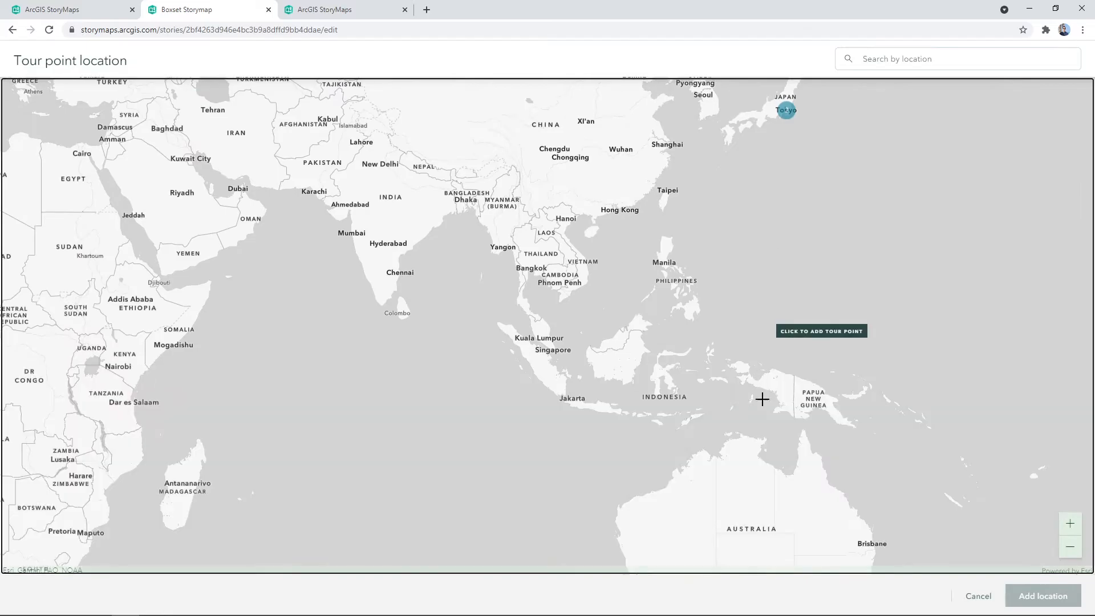
drag(763, 400, 665, 250)
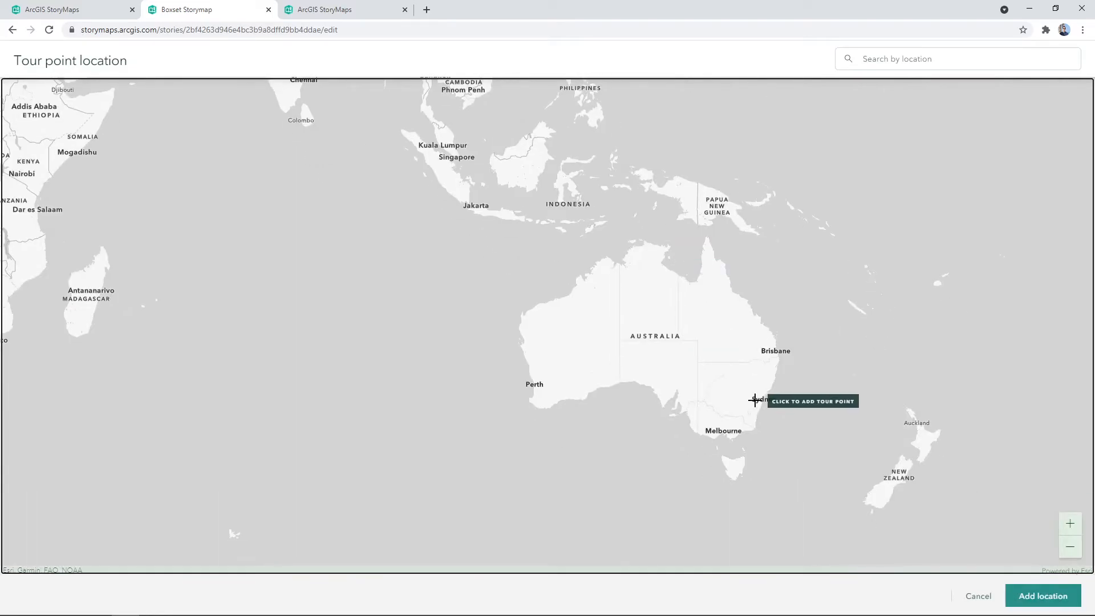
drag(756, 398, 727, 349)
click(629, 289)
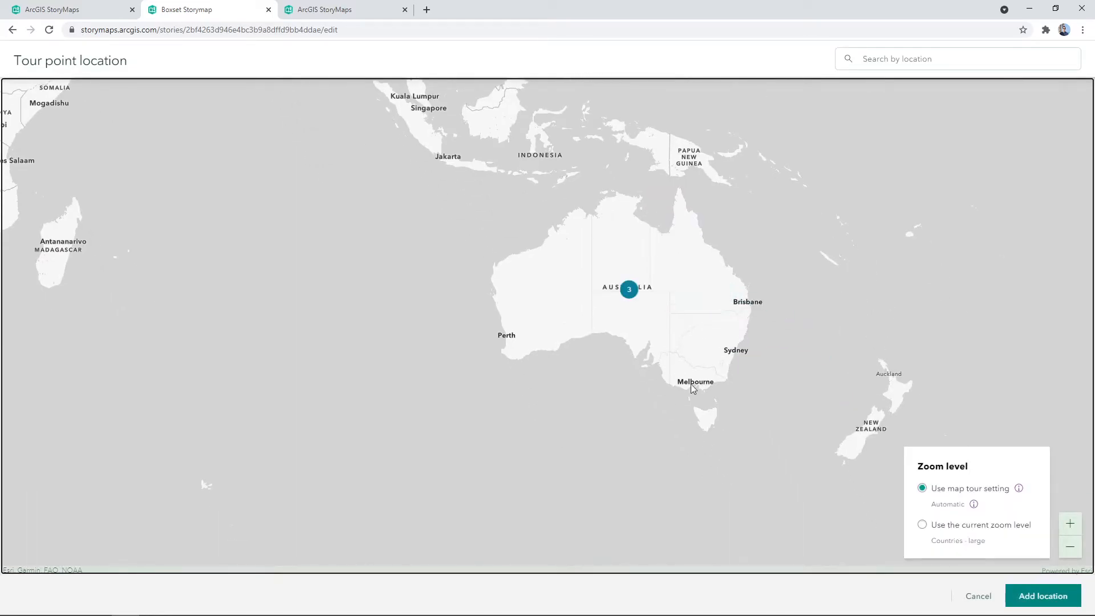
click(1015, 593)
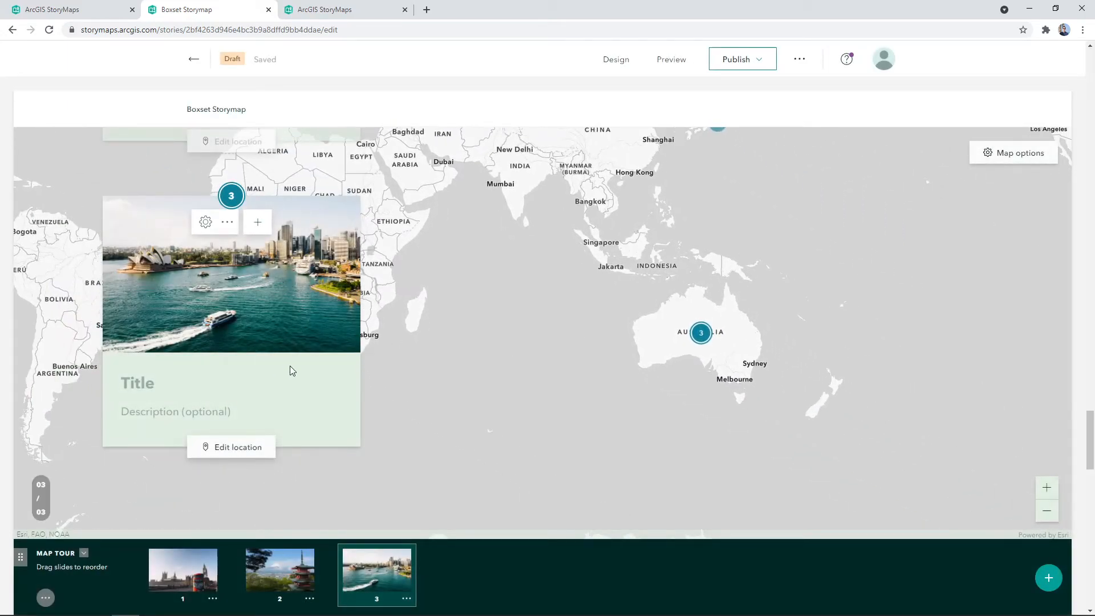
- Go to the story's Themes section, open the design settings and try the Summit, Obsidian and Ridgeline themes
scroll(290, 370, up, 3)
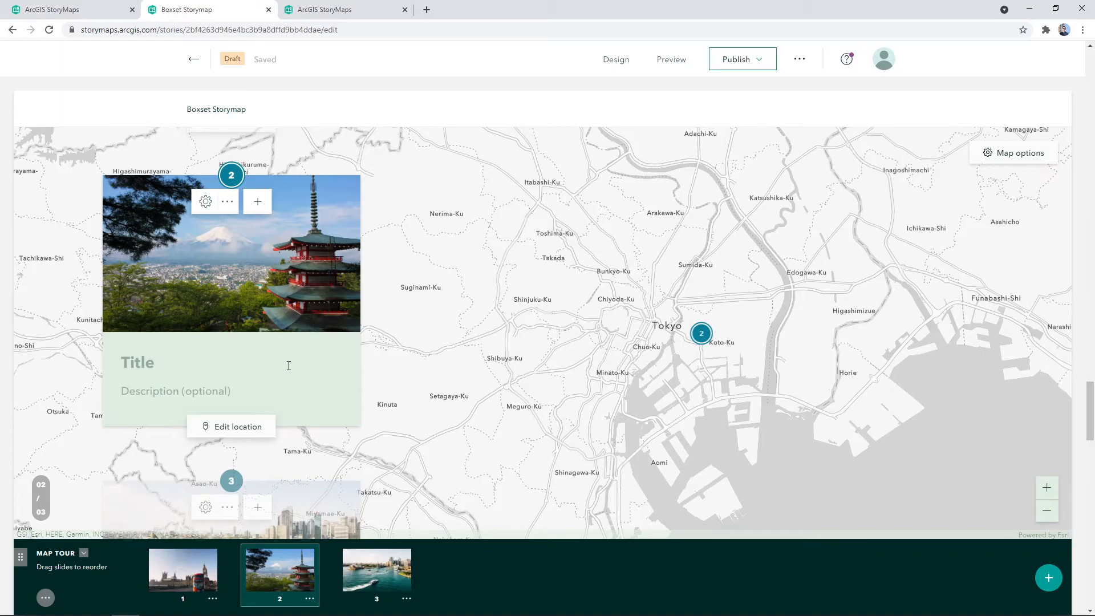
scroll(289, 365, down, 10)
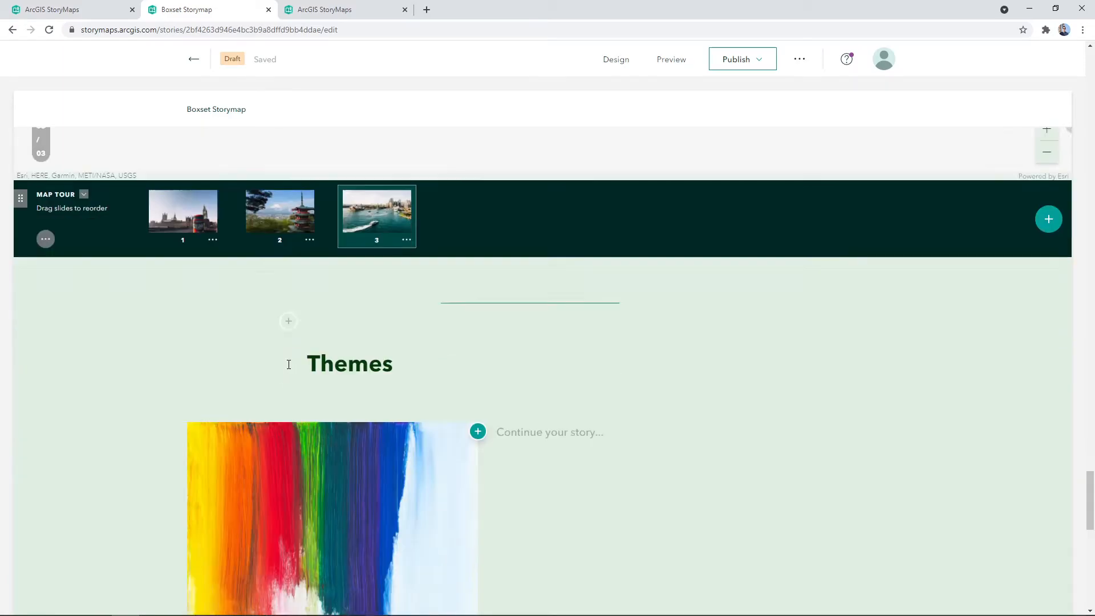
scroll(549, 319, down, 2)
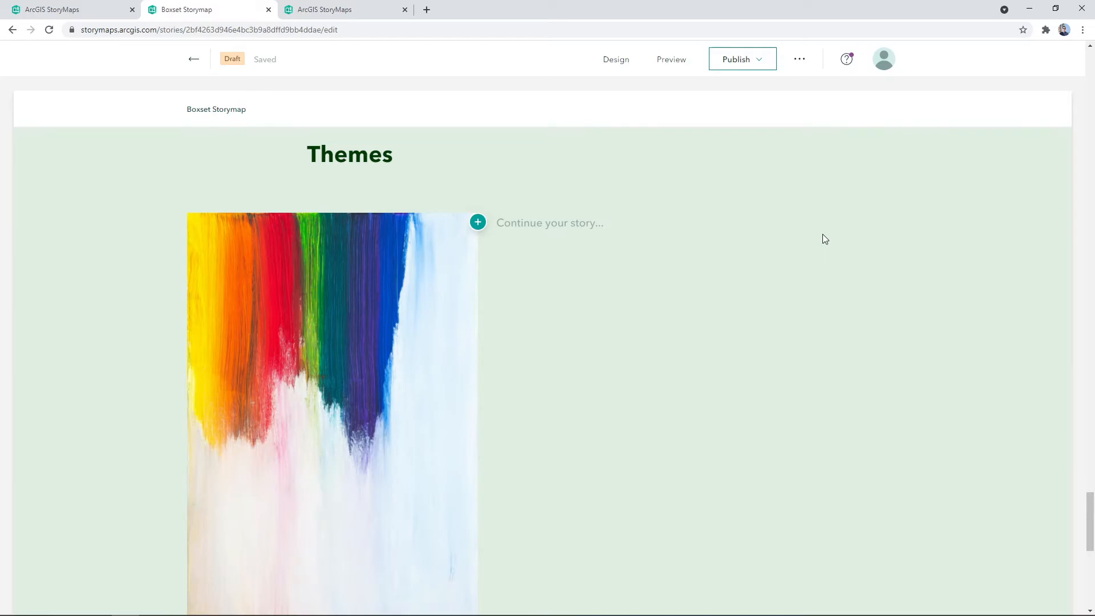
click(619, 67)
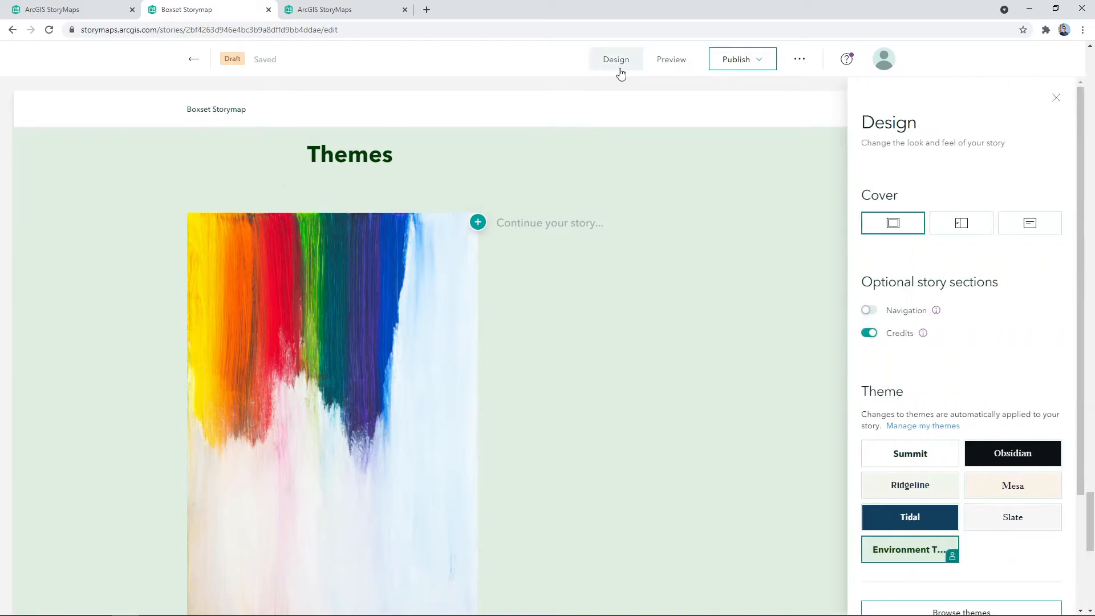
scroll(970, 394, down, 1)
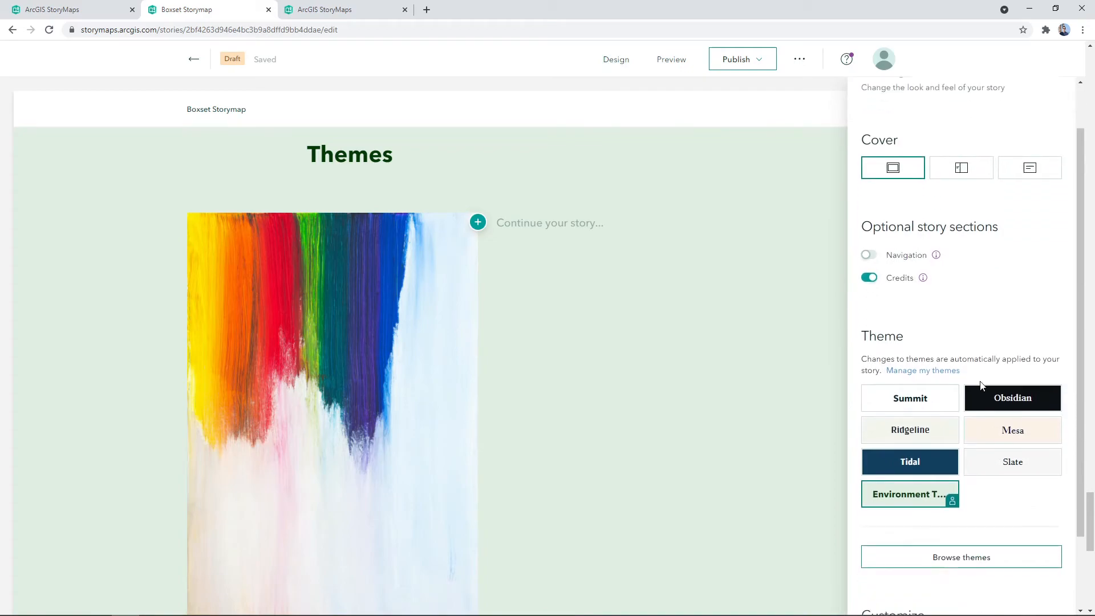
click(942, 402)
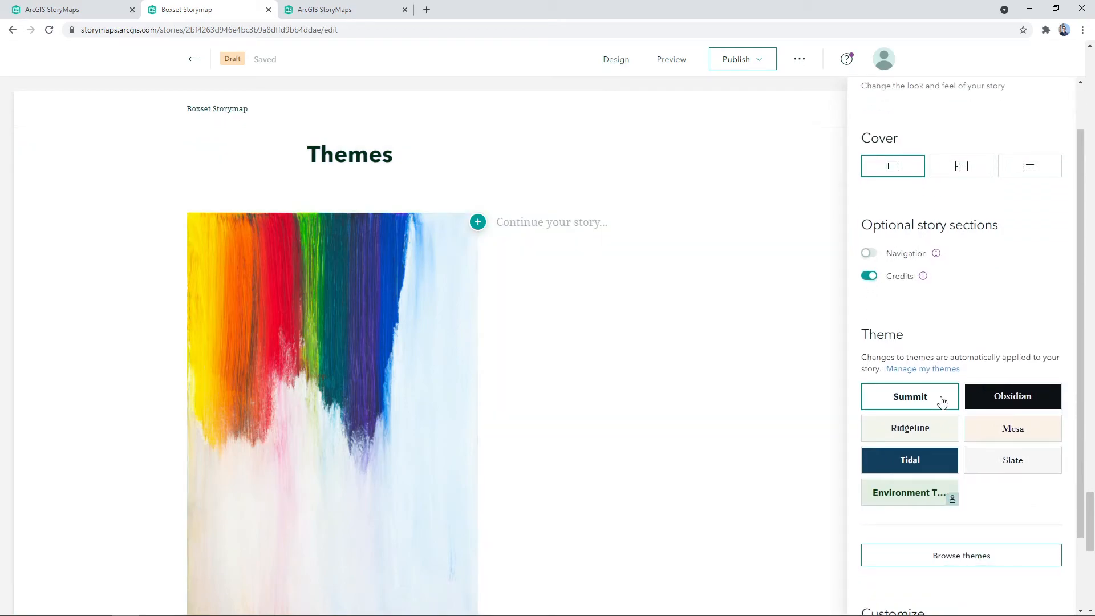
click(1010, 403)
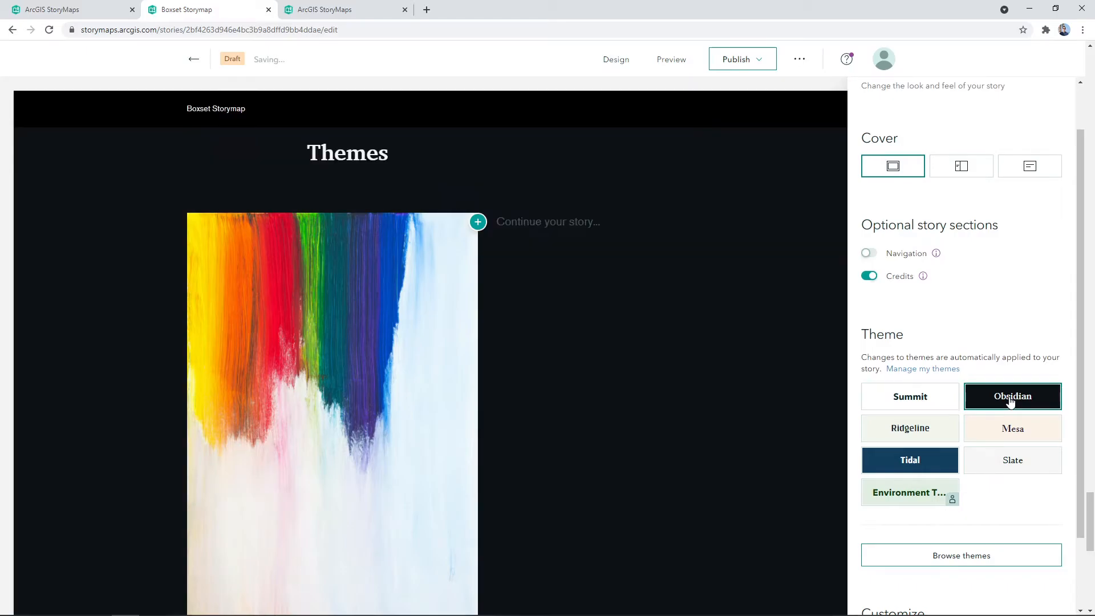
click(923, 430)
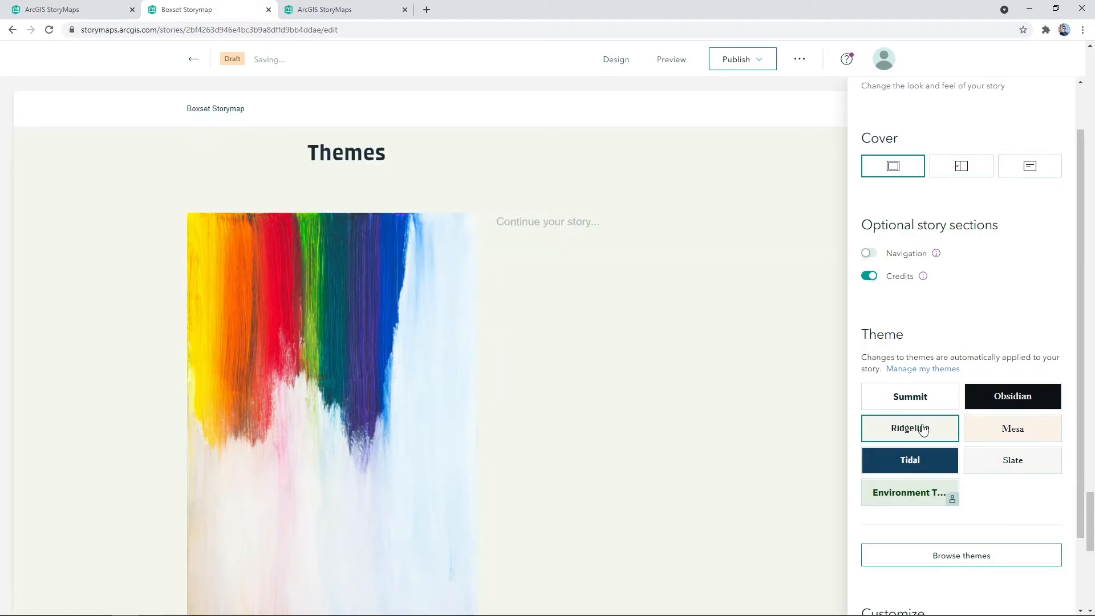
- Review the map tour in the Ridgeline theme, and try the Mesa, Slate and Tidal themes on it
scroll(738, 369, up, 7)
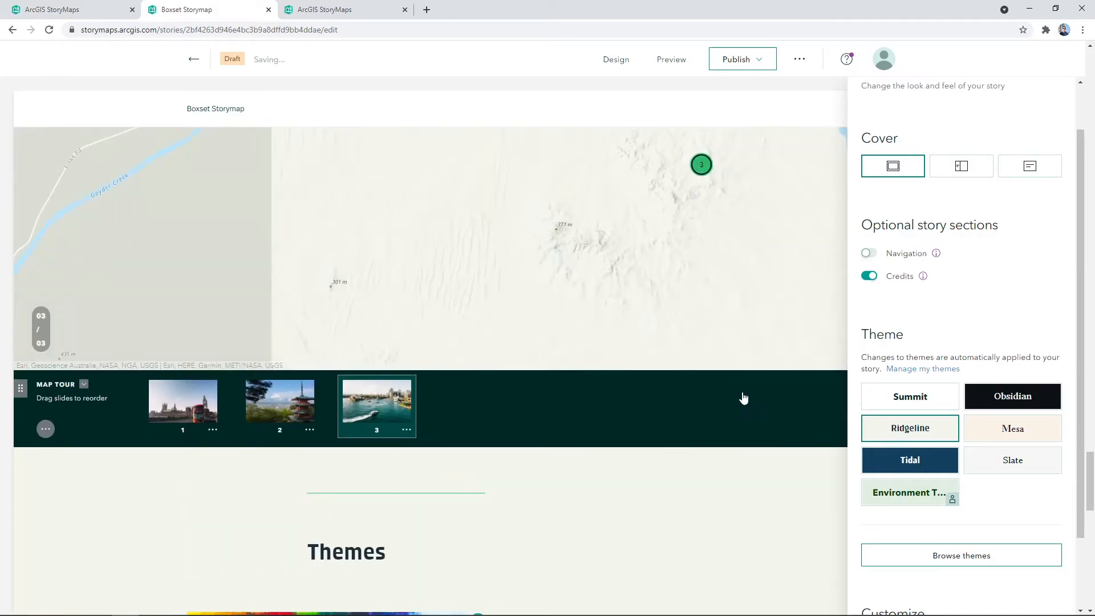
scroll(593, 248, up, 1)
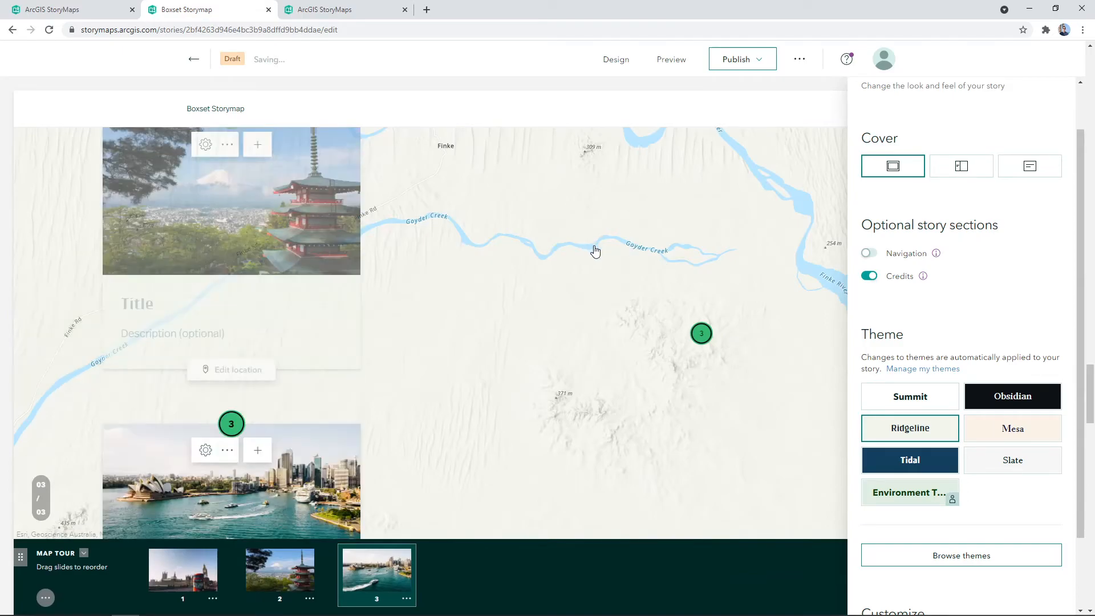
scroll(612, 275, up, 4)
scroll(622, 287, down, 1)
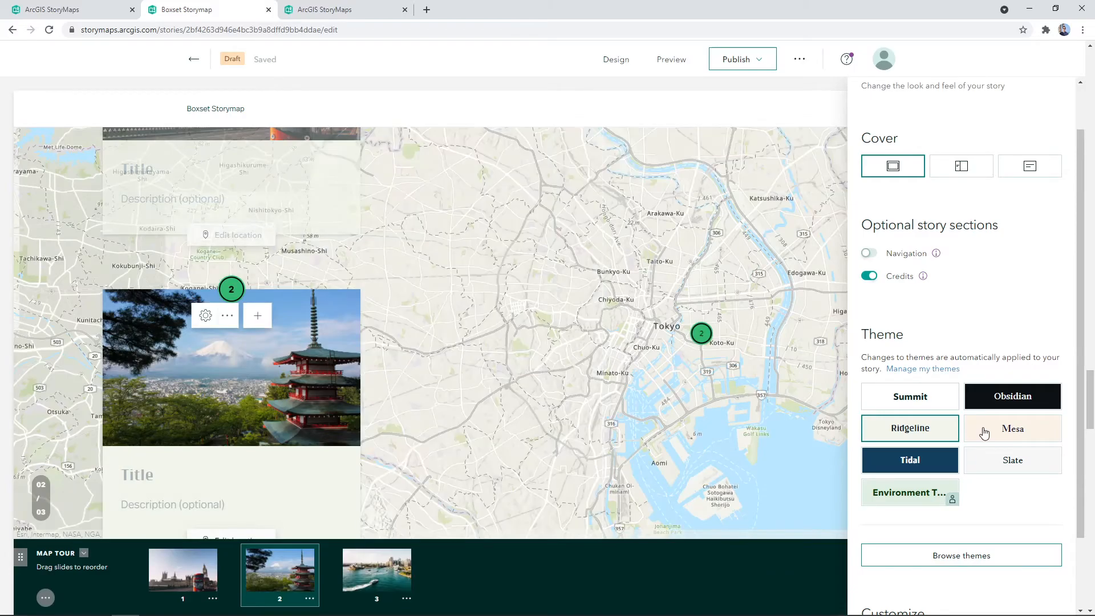
click(984, 433)
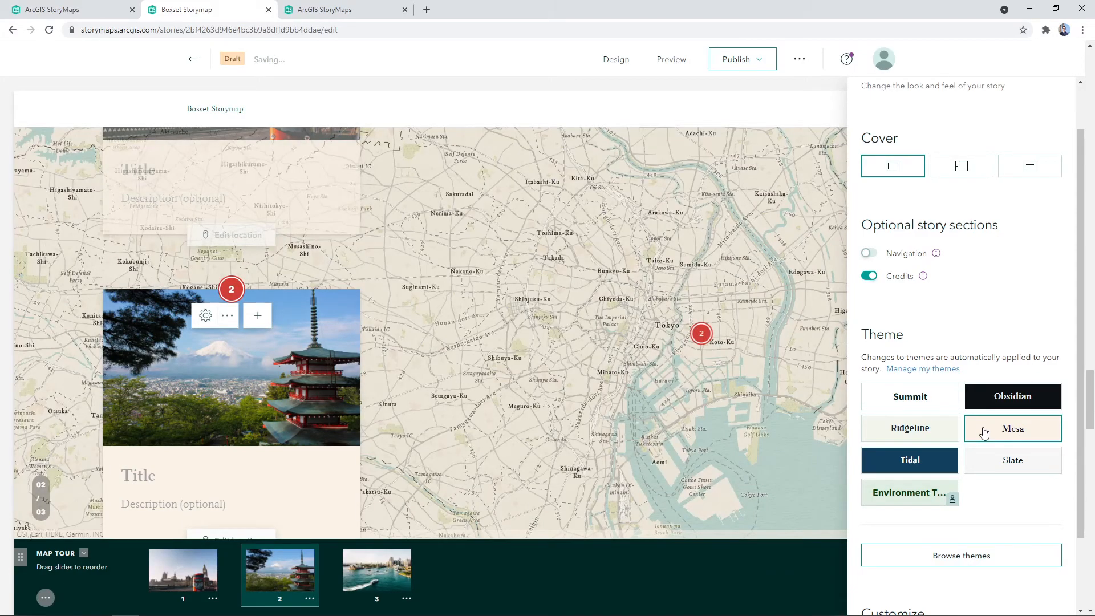
click(989, 467)
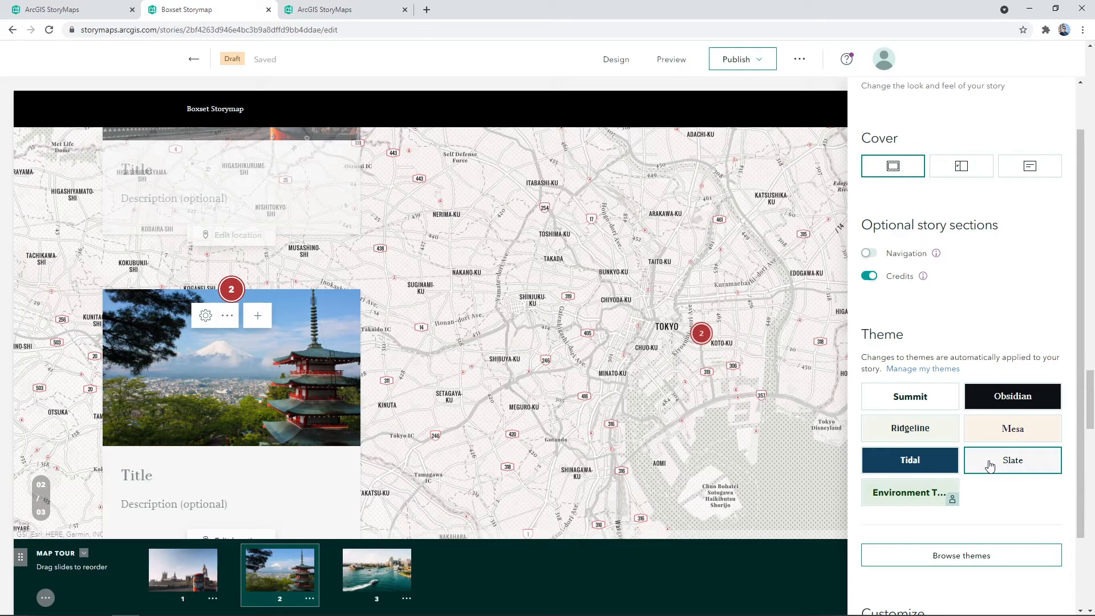
click(932, 463)
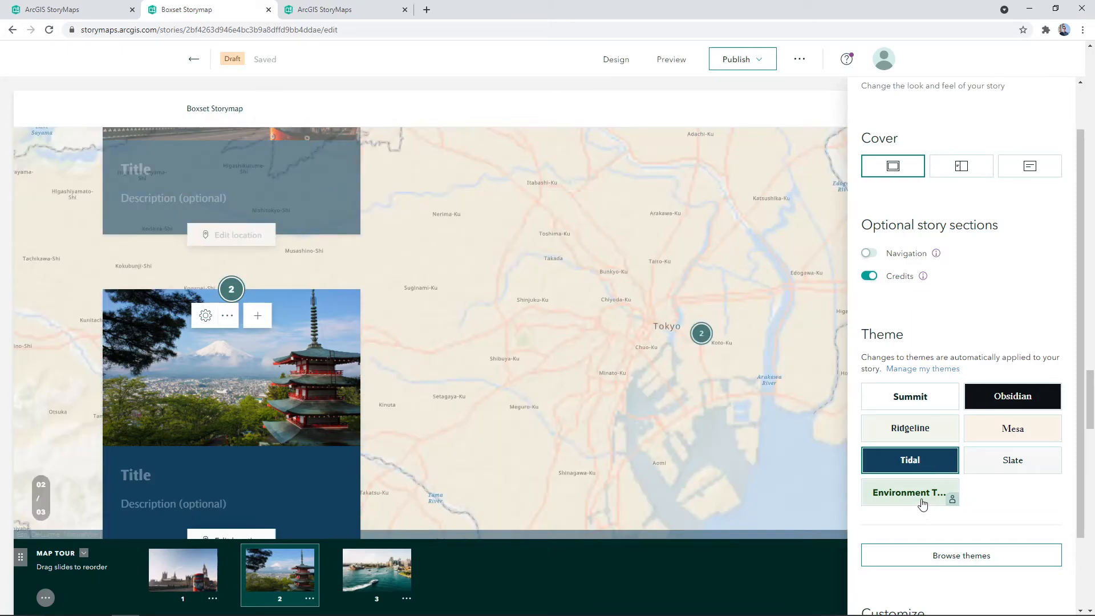
- Apply the custom Environment Theme to the story from the theme browser and open that theme for editing
click(929, 552)
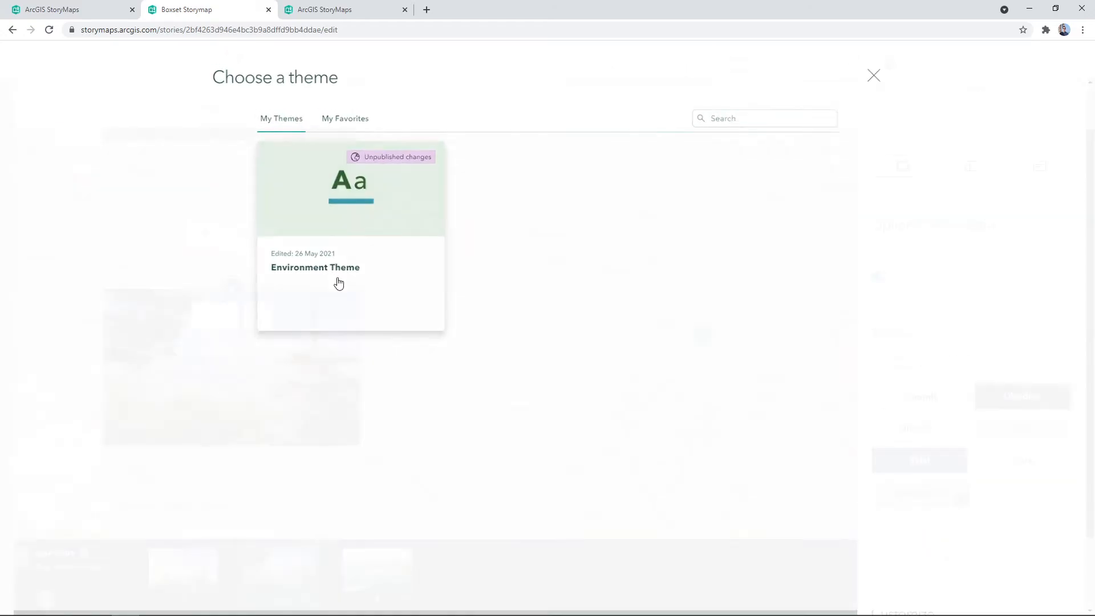
click(338, 282)
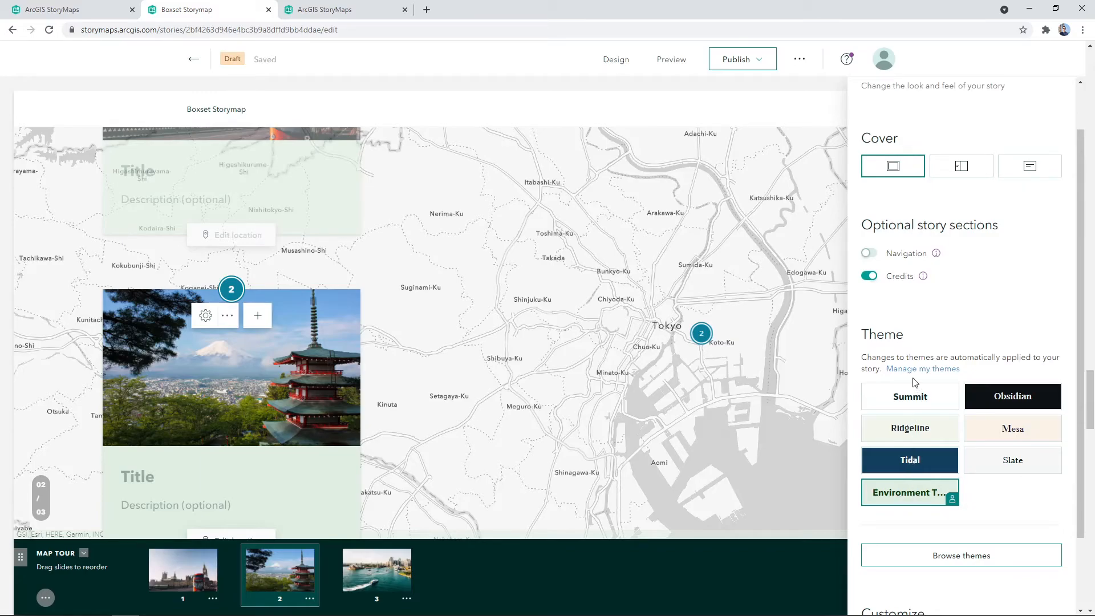
click(312, 9)
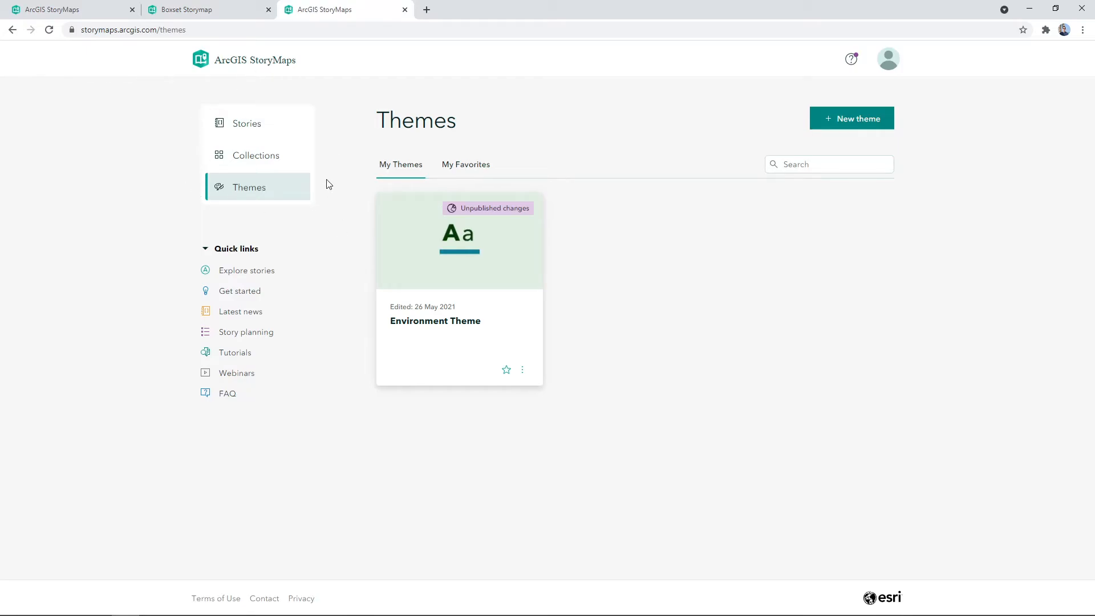
click(522, 366)
click(473, 419)
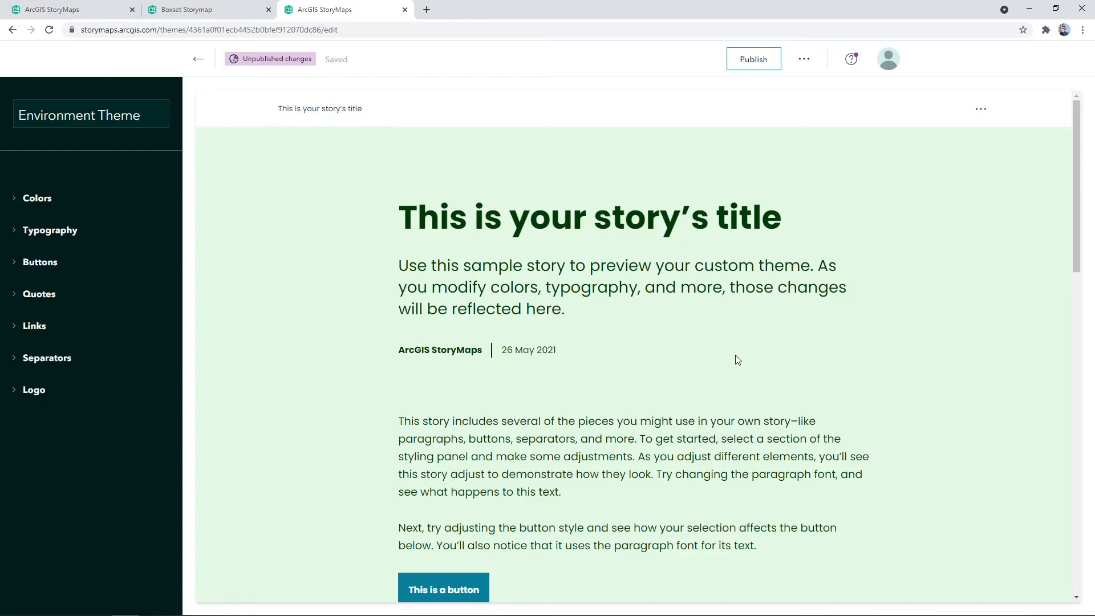
- Set the Environment Theme's main background to the beige basic color #FAF2E6
click(13, 201)
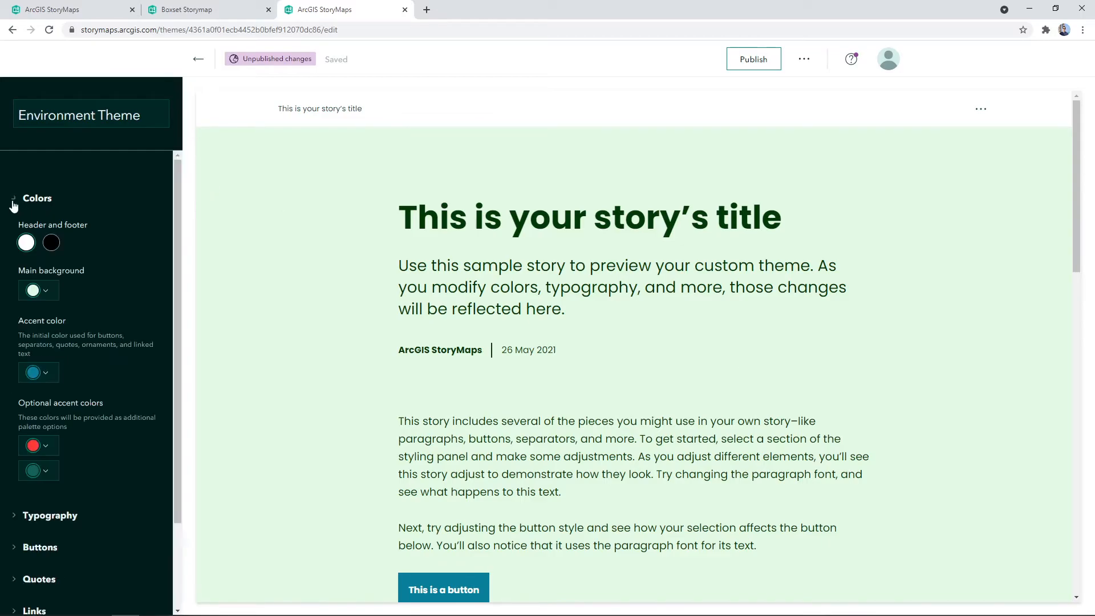
click(49, 293)
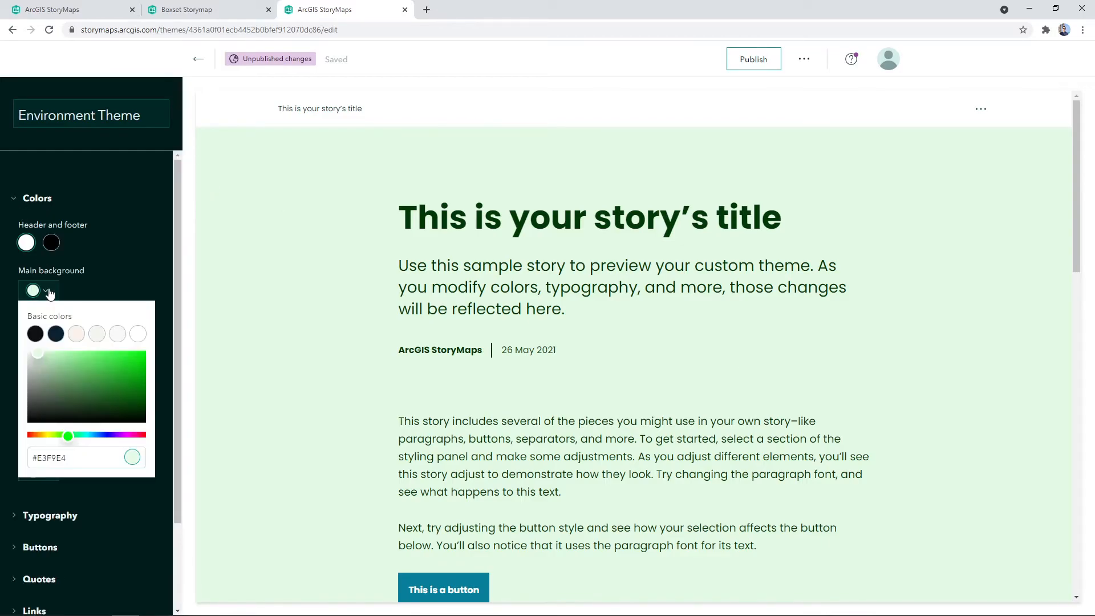
mouse_move(58, 347)
mouse_down()
mouse_move(43, 381)
mouse_move(87, 386)
mouse_move(98, 365)
mouse_move(74, 352)
mouse_move(30, 365)
mouse_move(60, 351)
mouse_move(42, 350)
mouse_up()
click(78, 337)
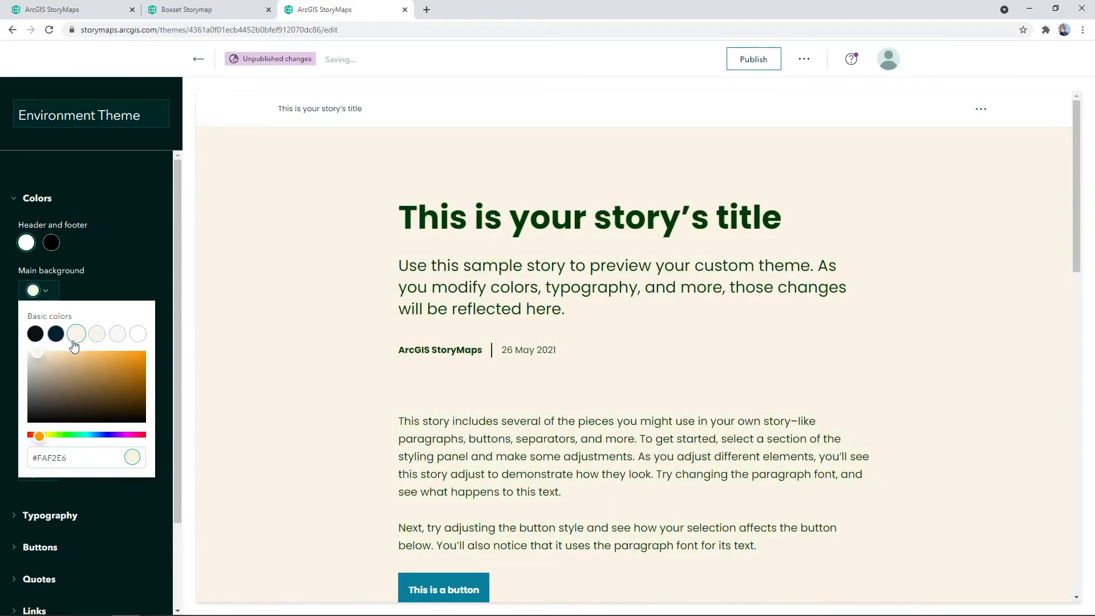
click(105, 280)
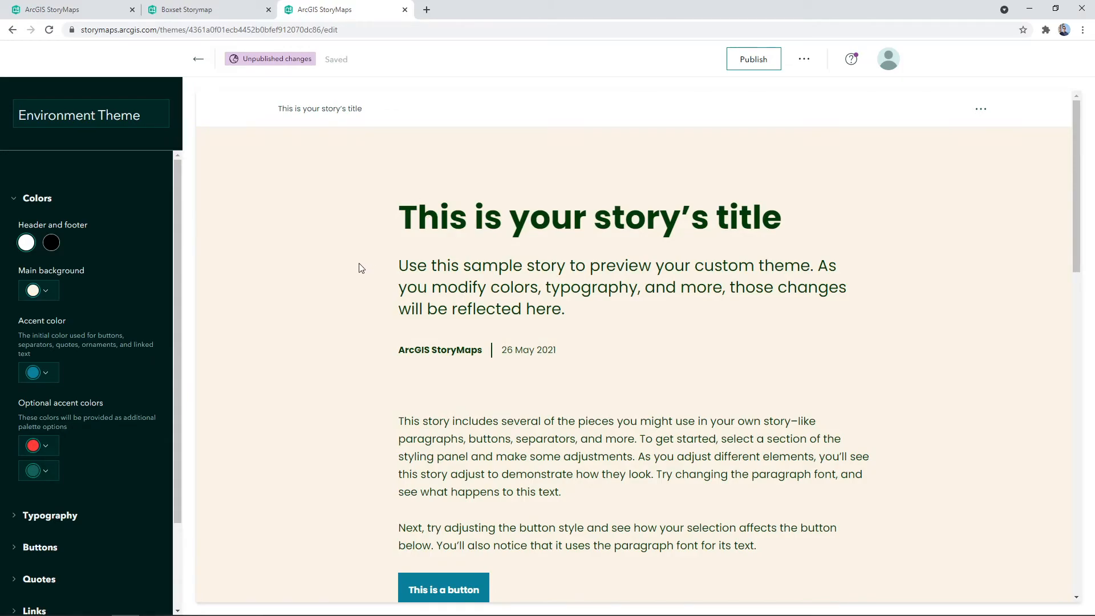
- Open the Google Fonts selection for the title and headings font in the theme's typography settings
drag(179, 288, 181, 391)
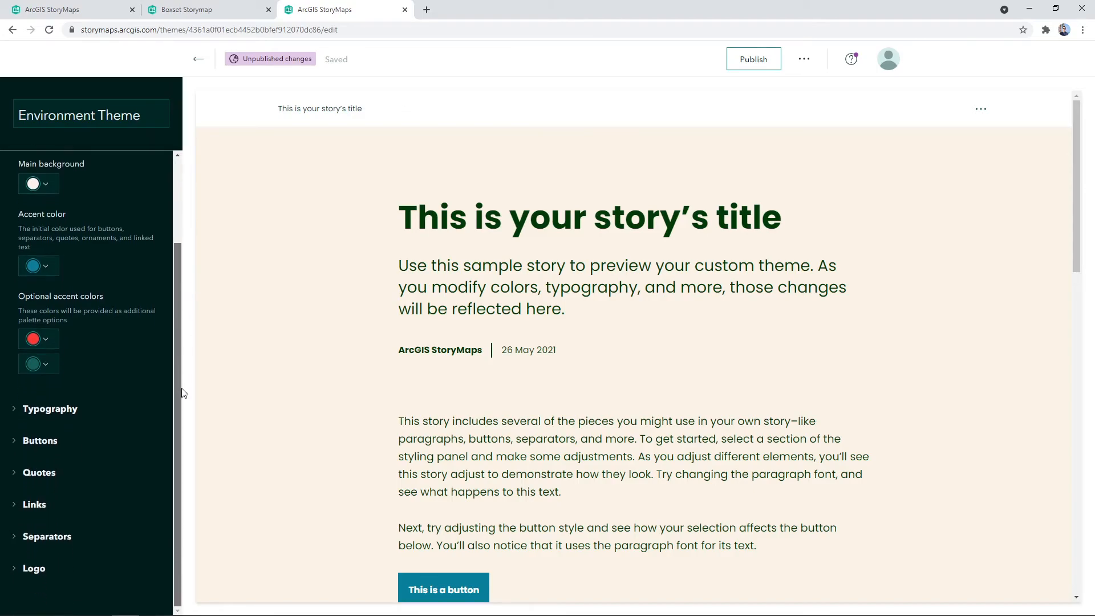
click(13, 417)
scroll(105, 372, down, 3)
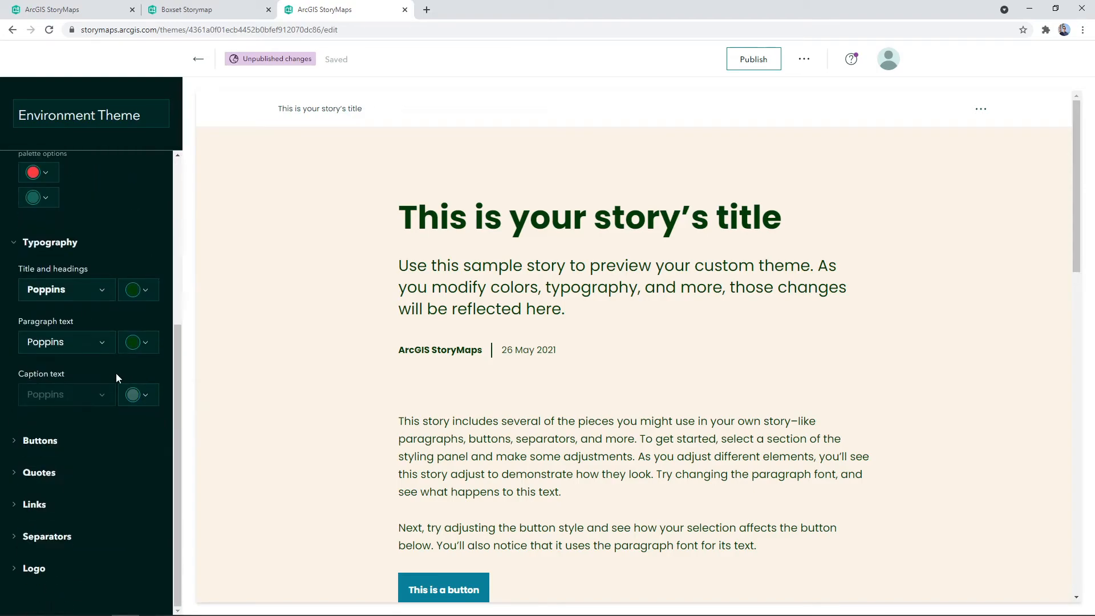
click(102, 292)
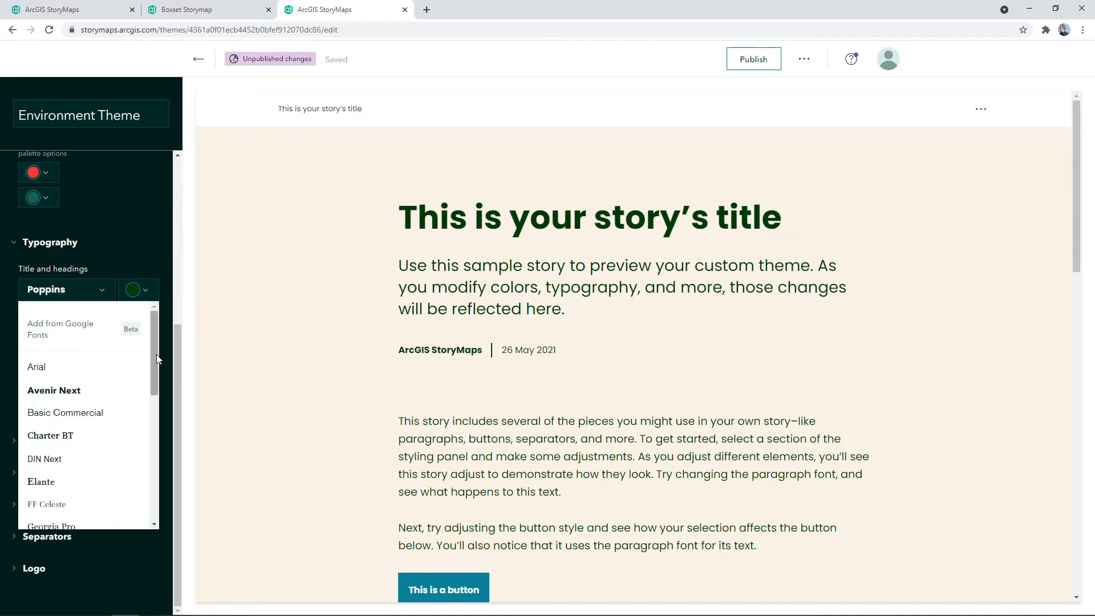
mouse_move(157, 354)
mouse_down()
mouse_move(162, 478)
mouse_move(155, 351)
mouse_up()
click(82, 337)
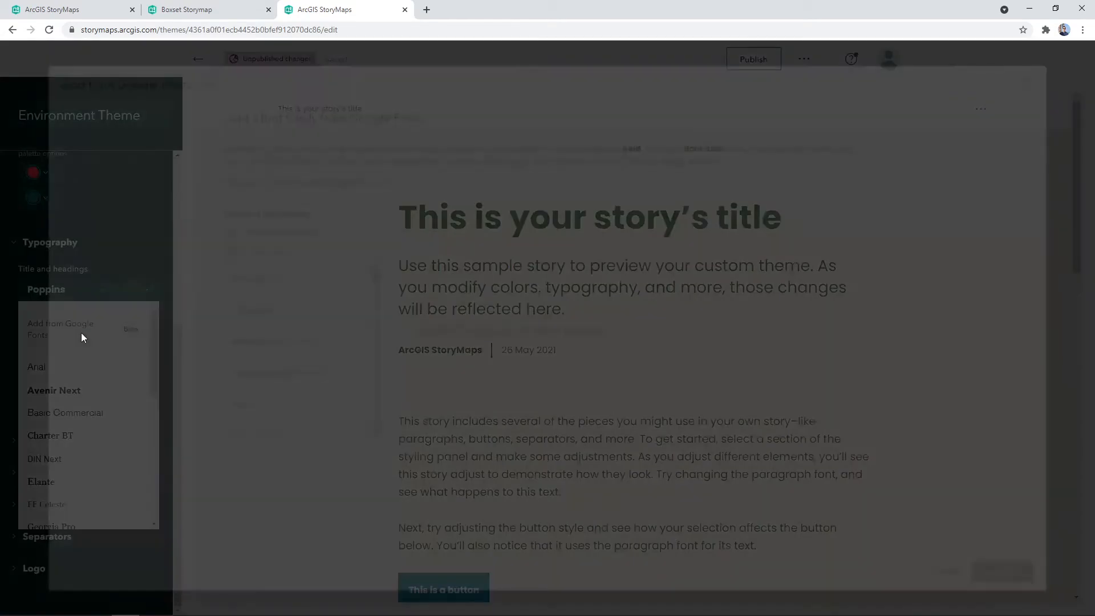
- Add the Space Mono family from Google Fonts as the theme's title and headings font
drag(359, 275, 355, 448)
click(273, 429)
drag(360, 369, 355, 414)
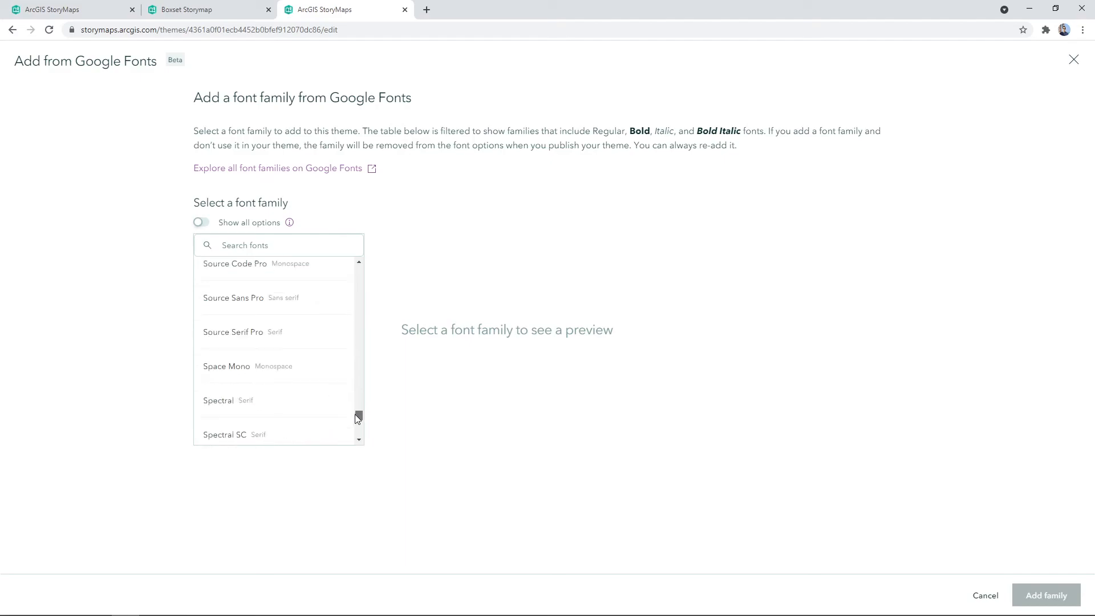
click(278, 370)
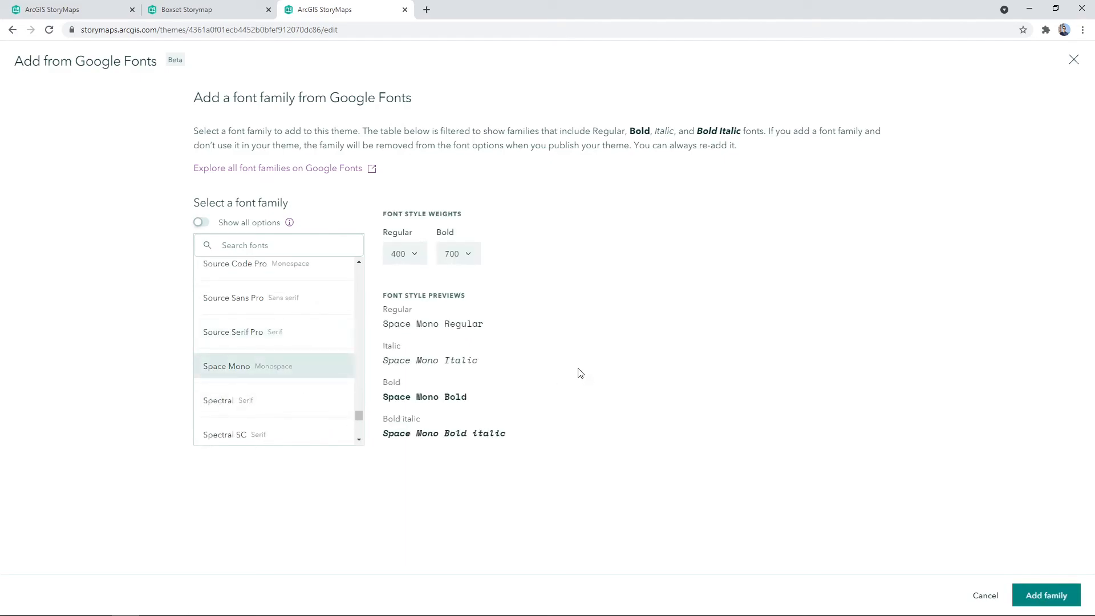
click(1060, 603)
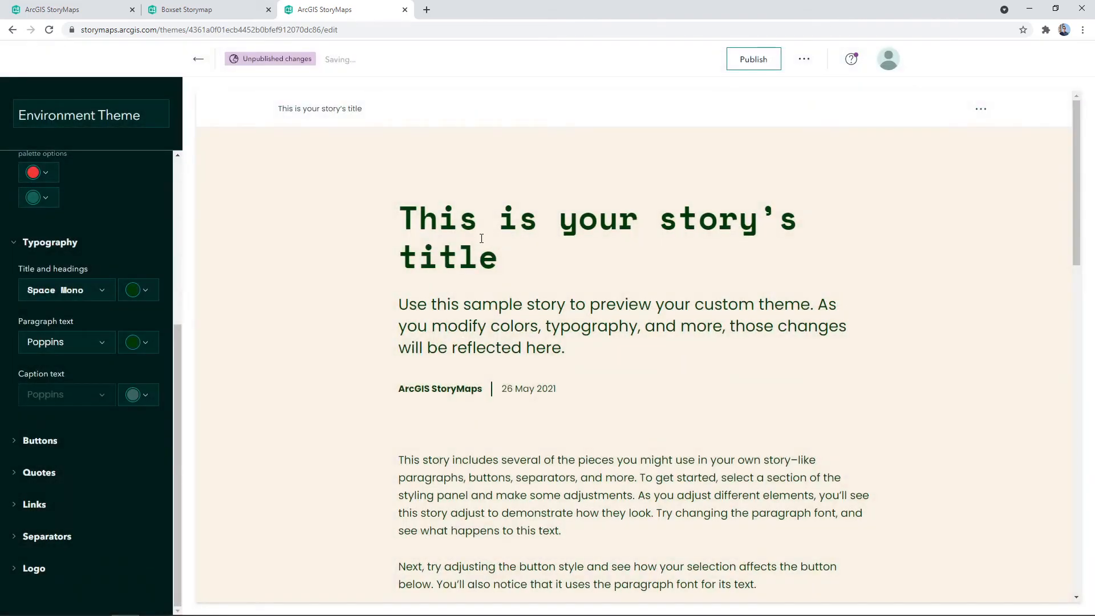
drag(499, 251, 381, 223)
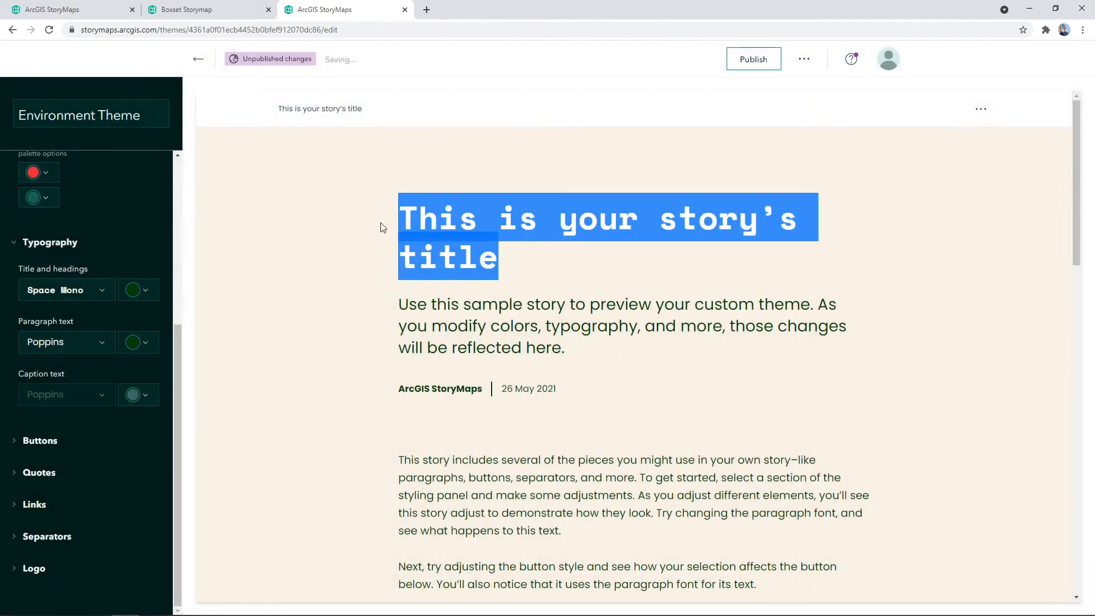
- Set the theme's paragraph text font to Space Mono
click(66, 342)
scroll(91, 419, down, 5)
scroll(91, 419, down, 1)
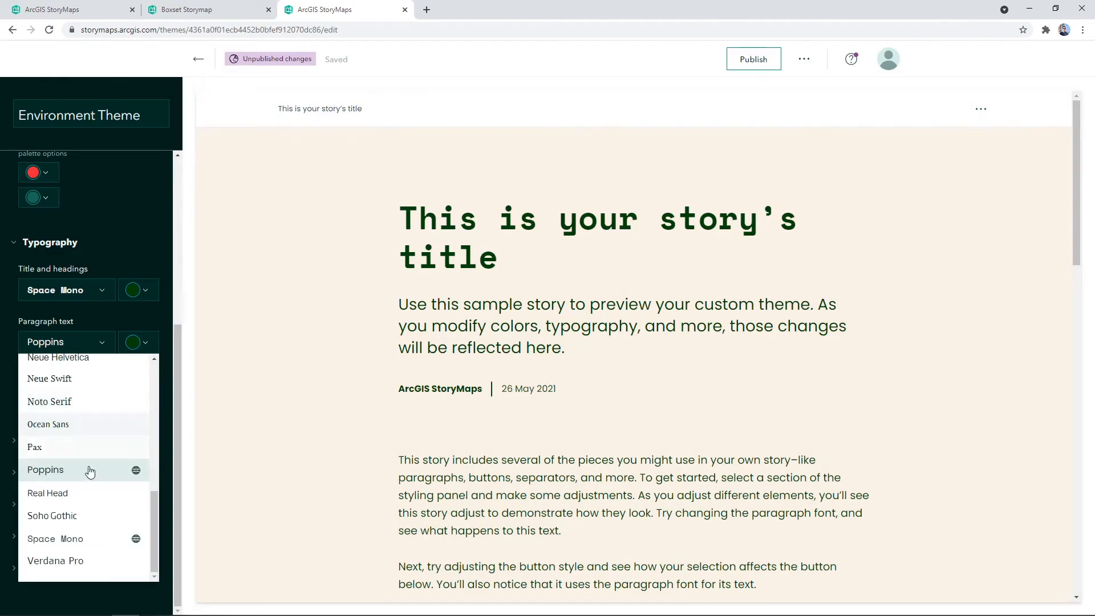
click(90, 545)
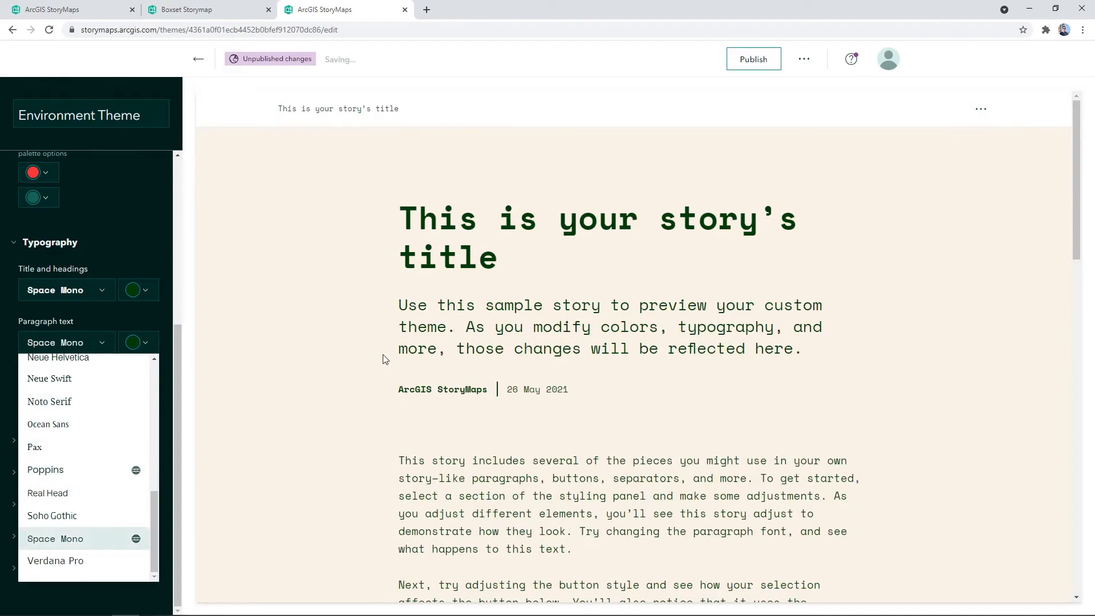
click(180, 340)
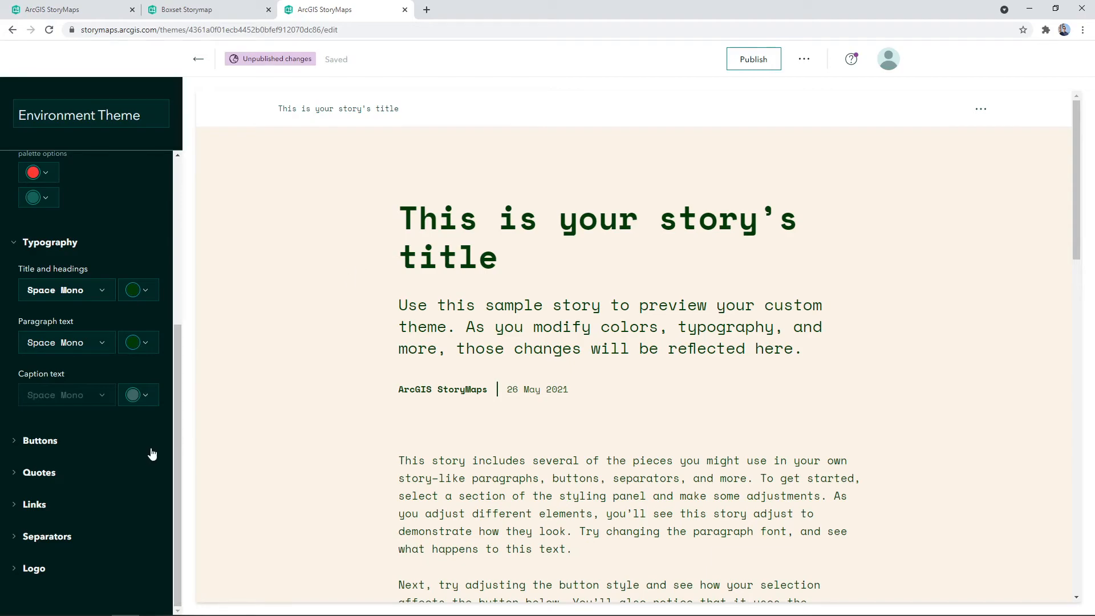
- Show the button options, try several quote styles, and apply the quote style with plain bar lines and no quotation marks
click(13, 441)
scroll(47, 409, down, 1)
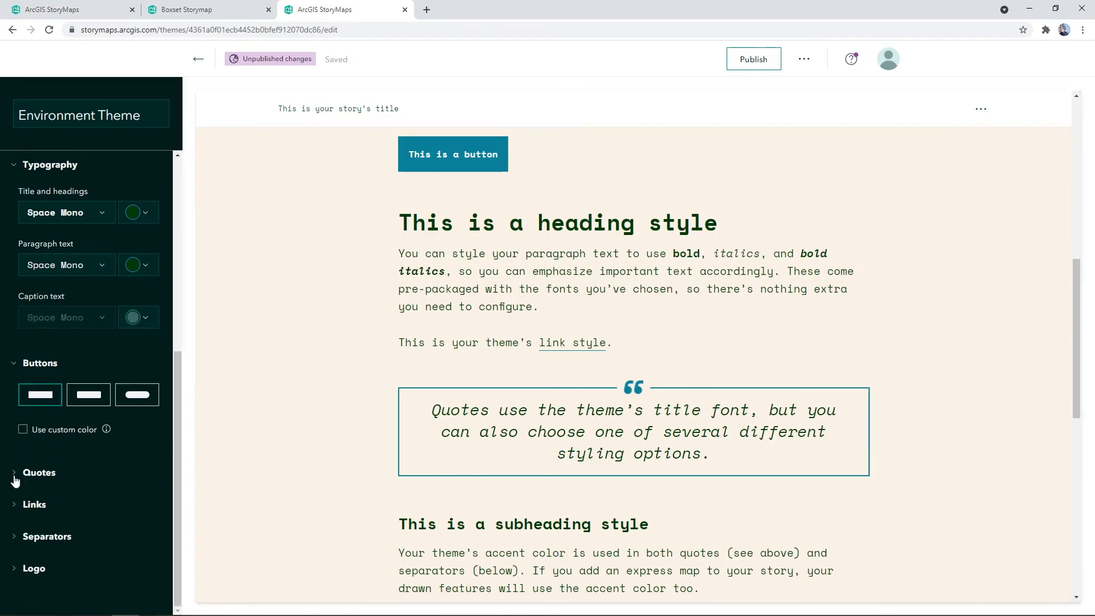
click(16, 479)
scroll(49, 342, down, 3)
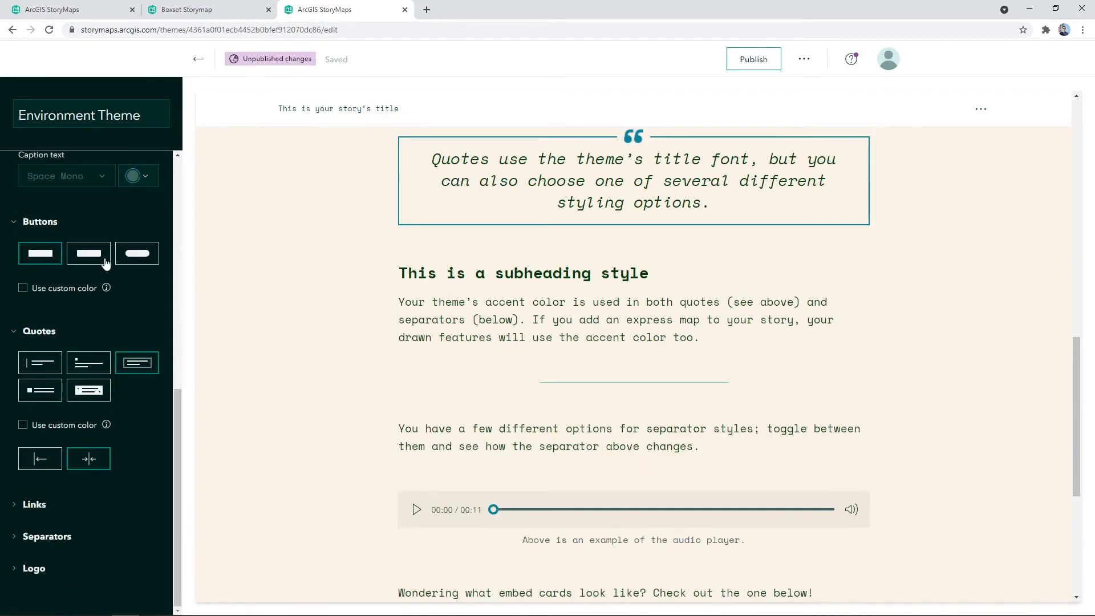
click(96, 370)
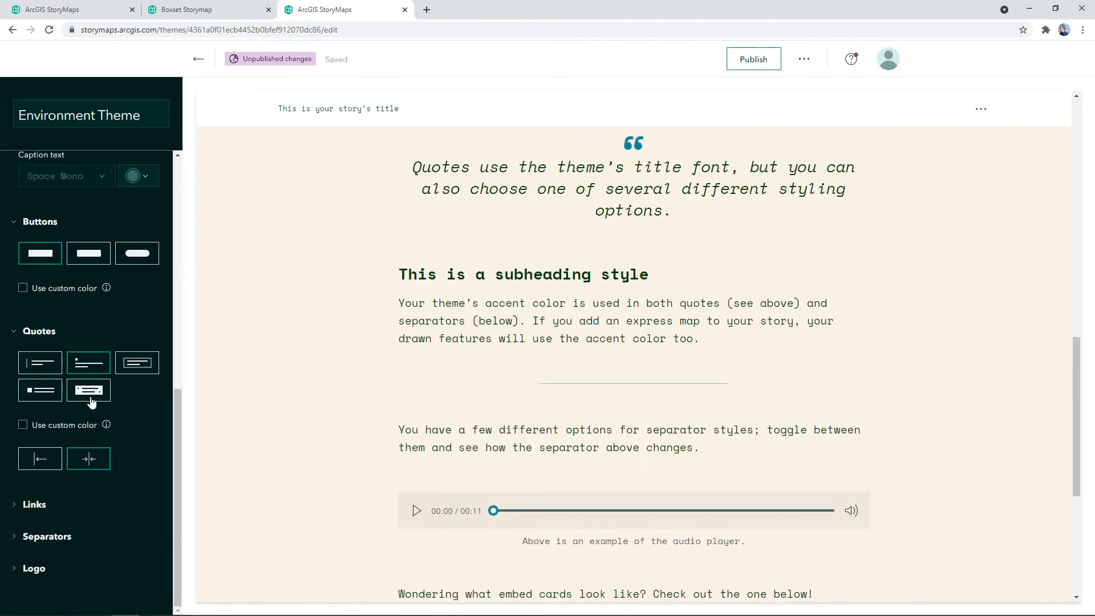
click(90, 398)
click(44, 393)
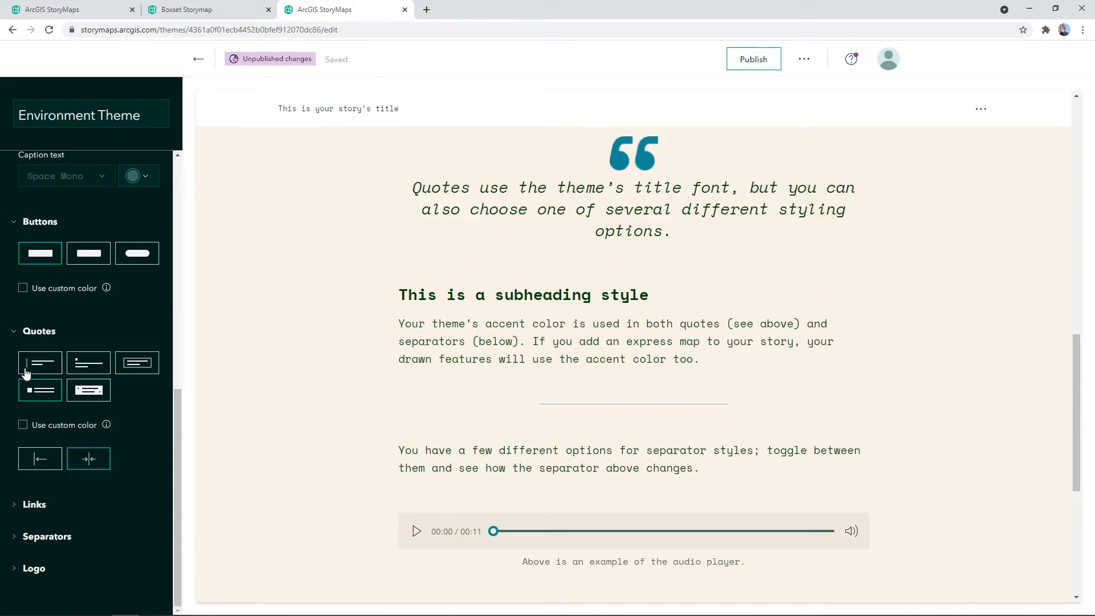
click(28, 371)
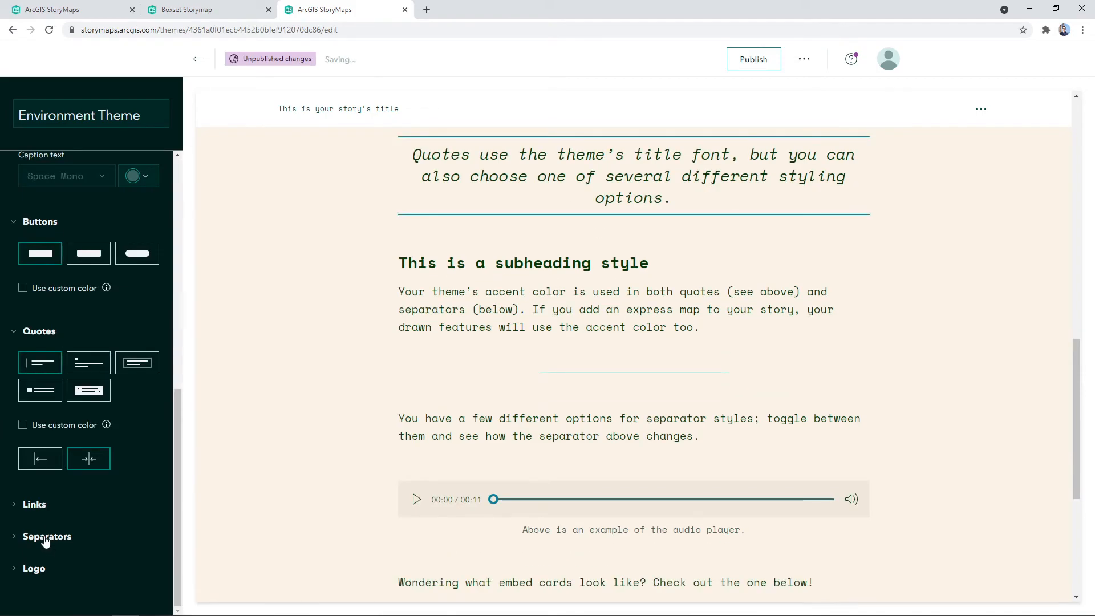
- Try the double-line and single-line separator styles, and set the theme's separators to three diamonds
click(47, 537)
scroll(117, 443, down, 3)
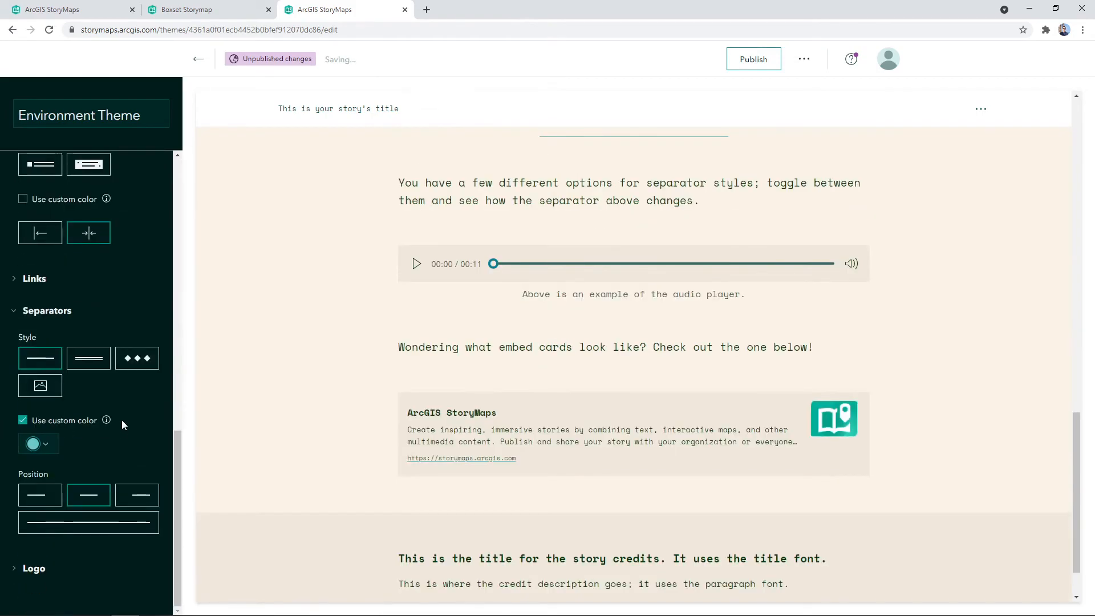
click(95, 359)
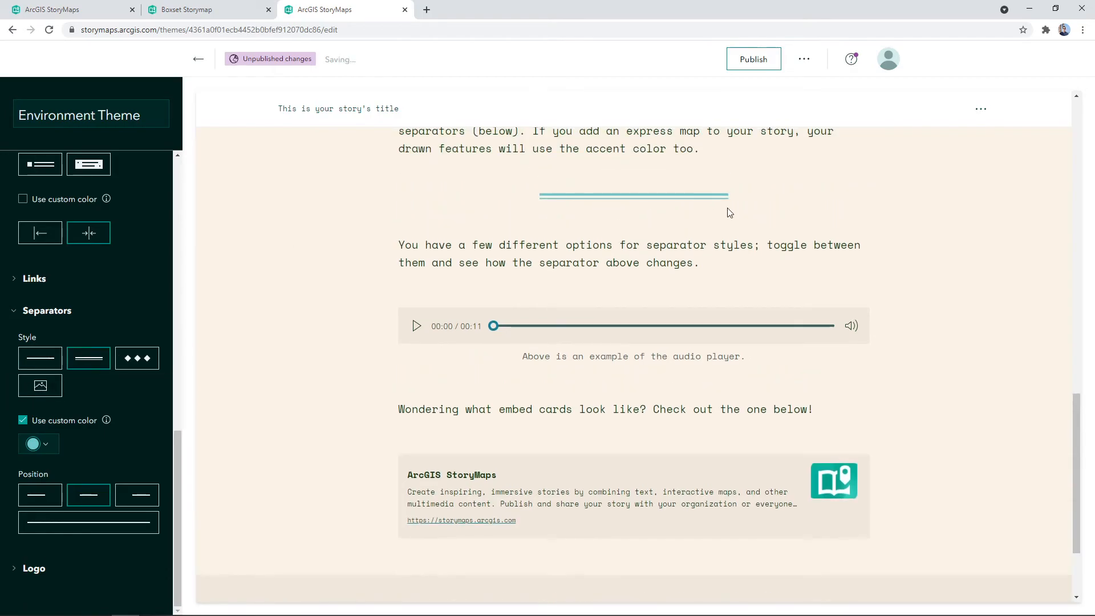
click(47, 355)
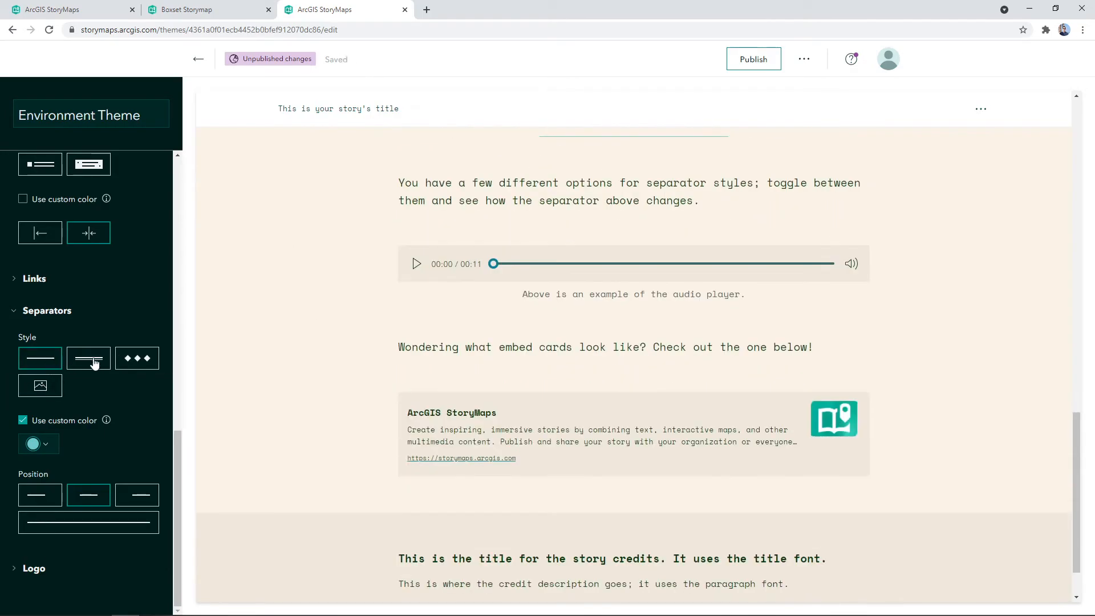
click(127, 359)
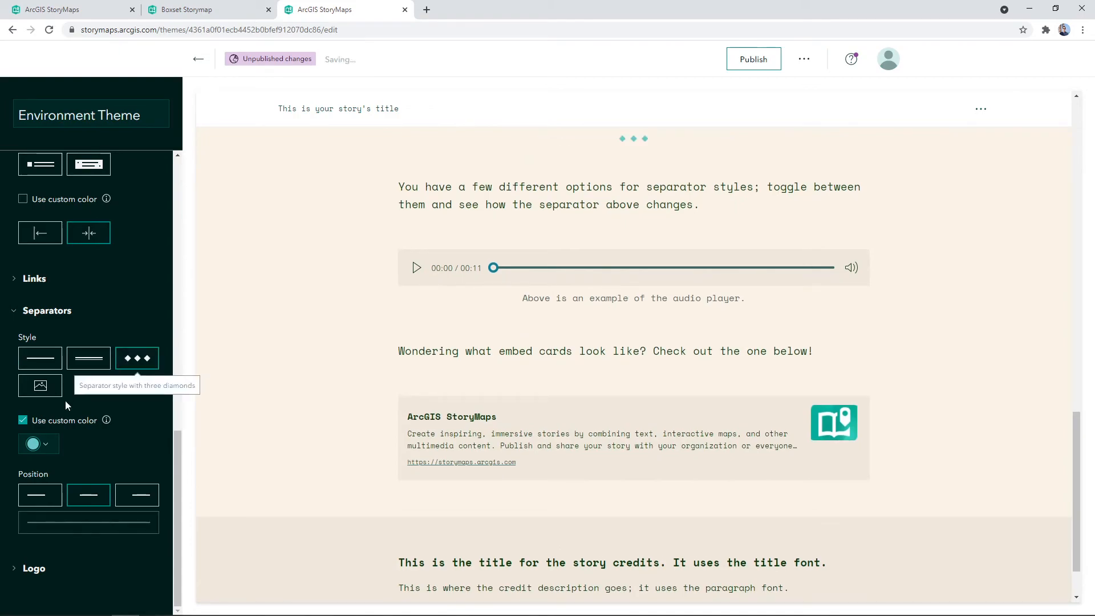
- Set the separators' custom color to the red basic color
click(51, 441)
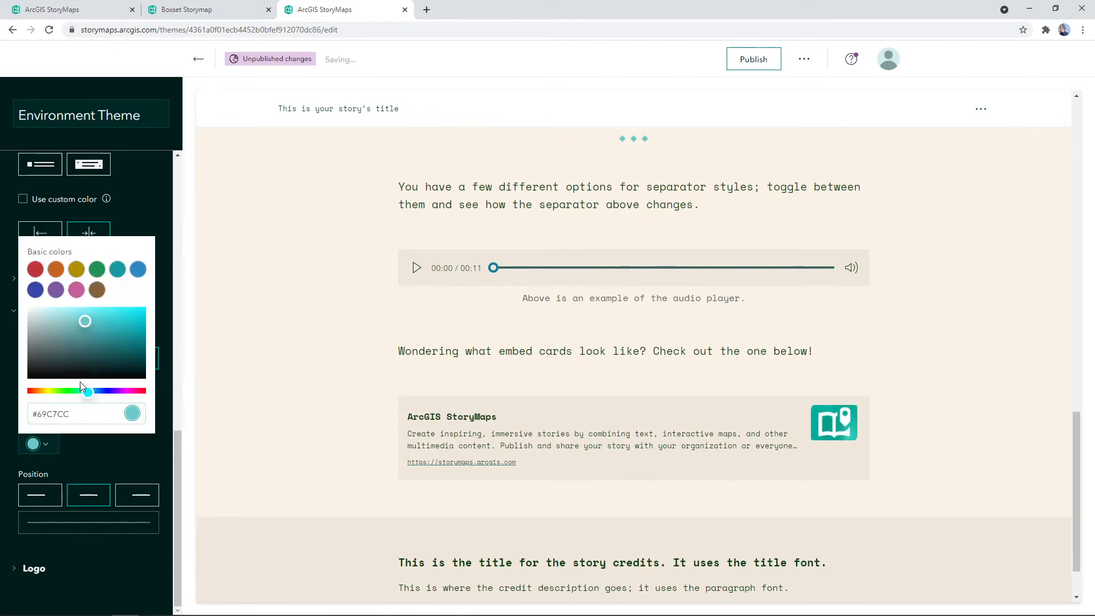
click(35, 269)
click(171, 302)
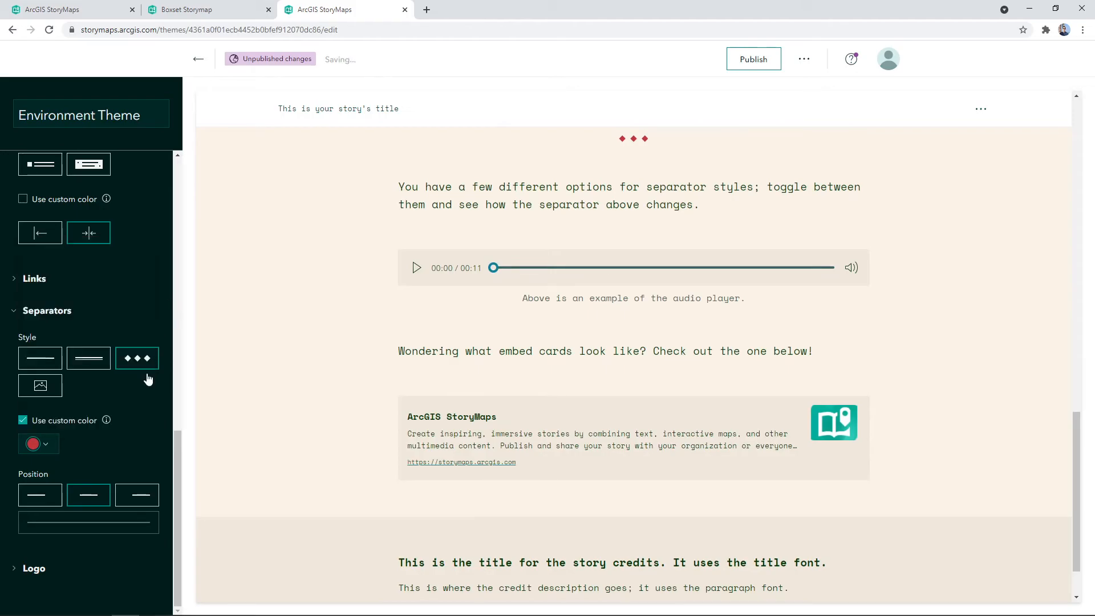